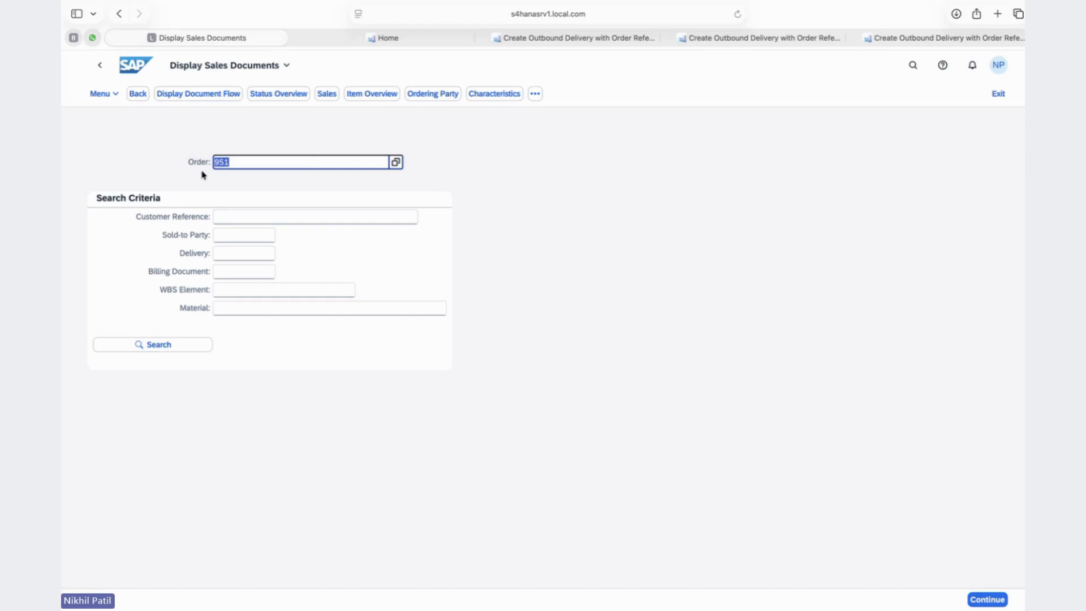
Display the prefilled sales order and create an outbound delivery from its item 10, material 1000066.
{"action": "left_click", "coordinate": [984, 599]}
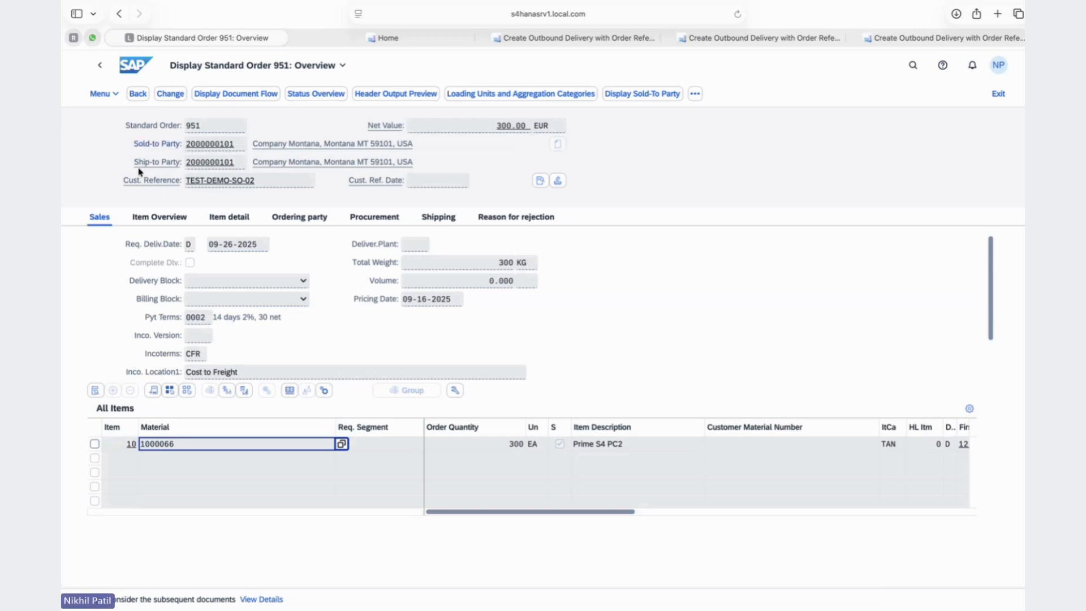
{"action": "left_click", "coordinate": [94, 444]}
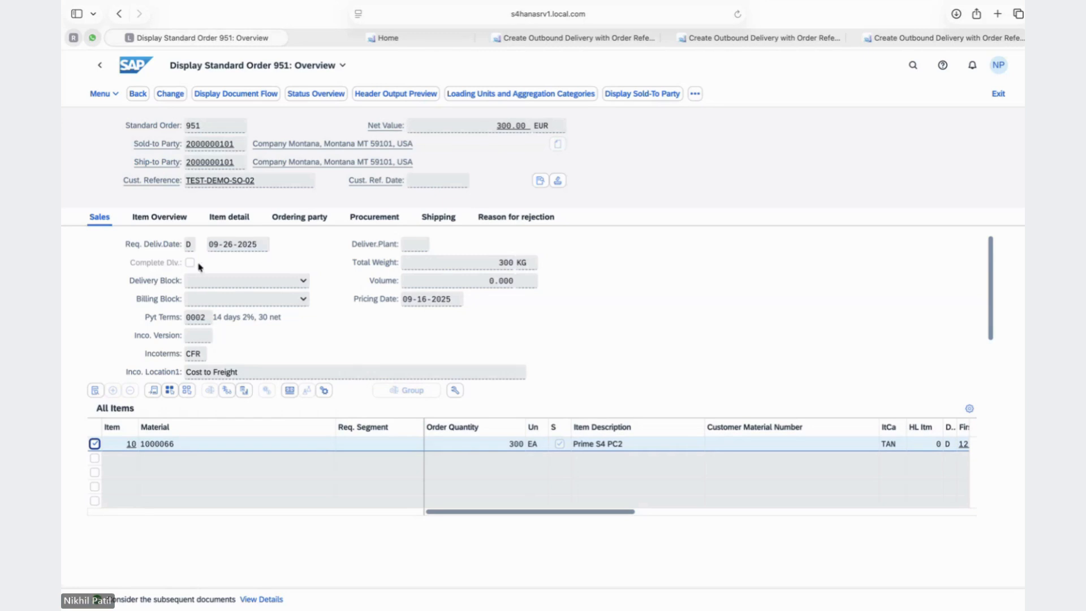
{"action": "left_click", "coordinate": [99, 94]}
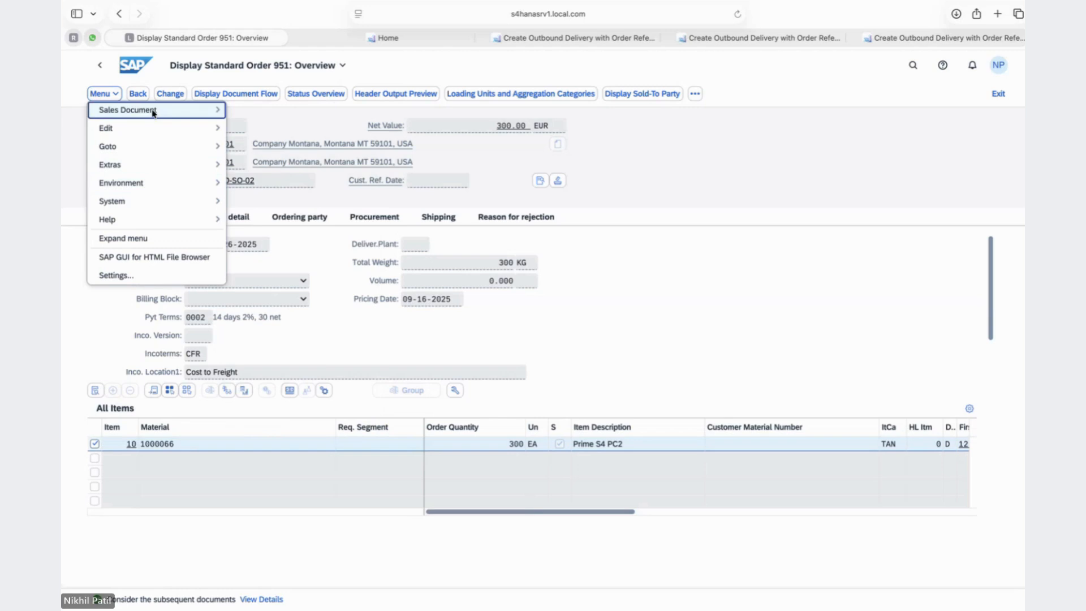
{"action": "mouse_move", "coordinate": [206, 111]}
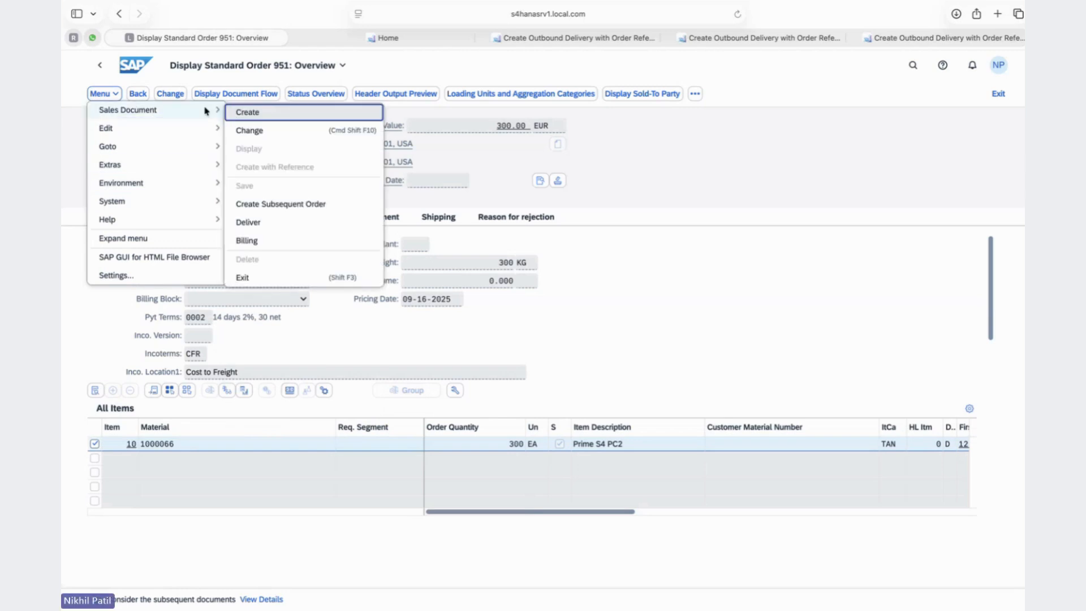
{"action": "left_click", "coordinate": [266, 222]}
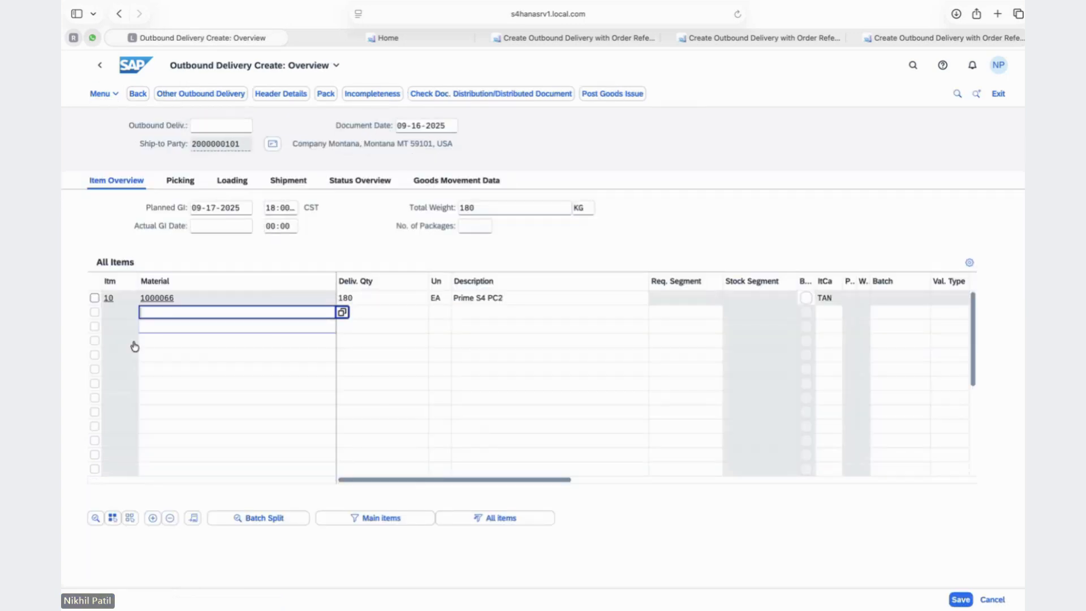
Set the delivery quantity of item 10 to 30 EA and select the item.
{"action": "left_click", "coordinate": [369, 299]}
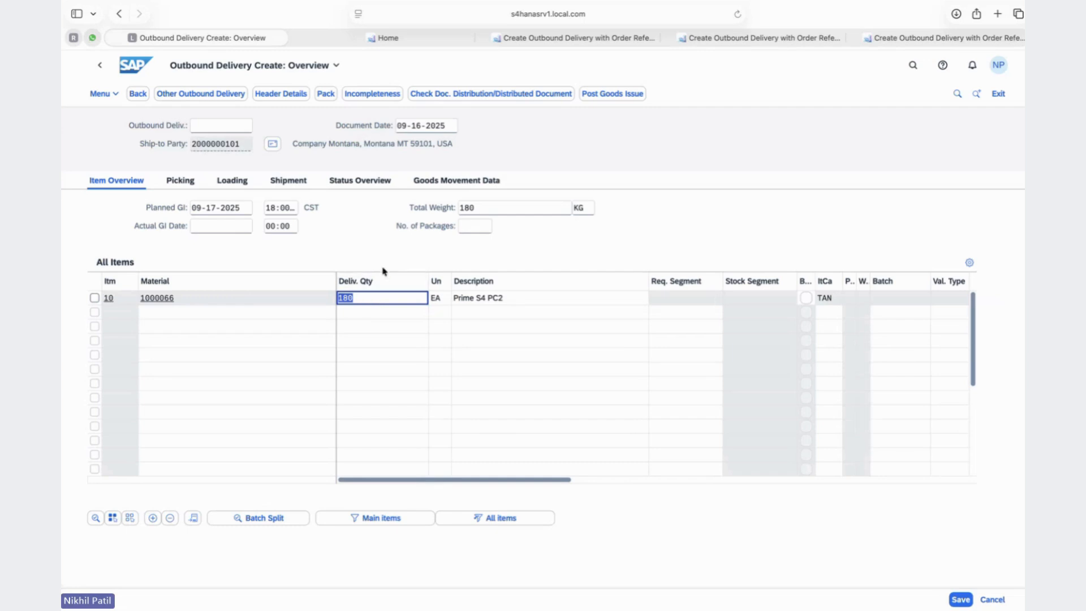
{"action": "type", "text": "30"}
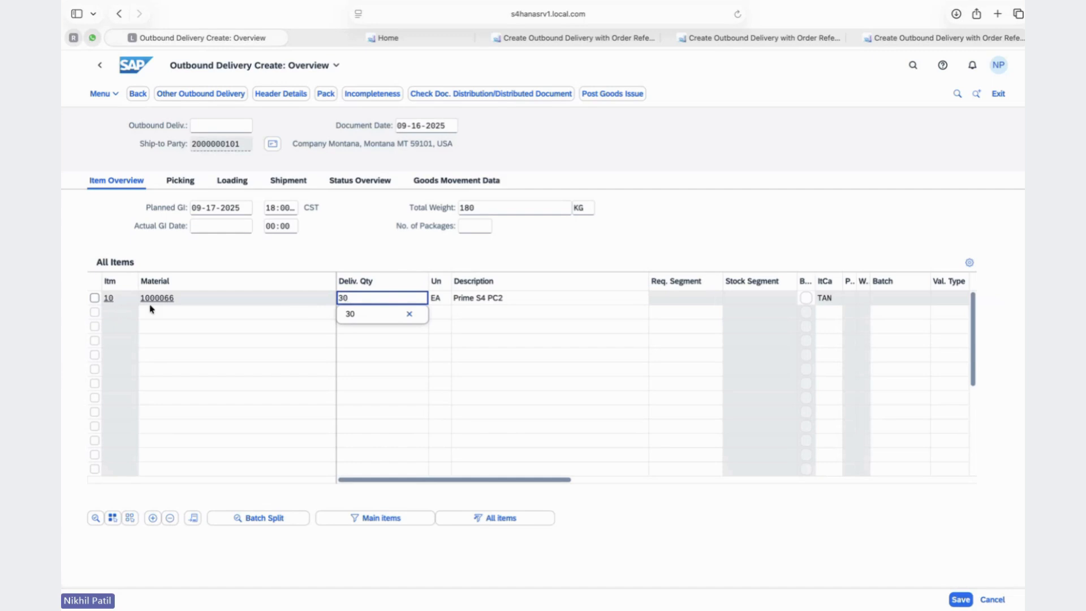
{"action": "left_click", "coordinate": [95, 297]}
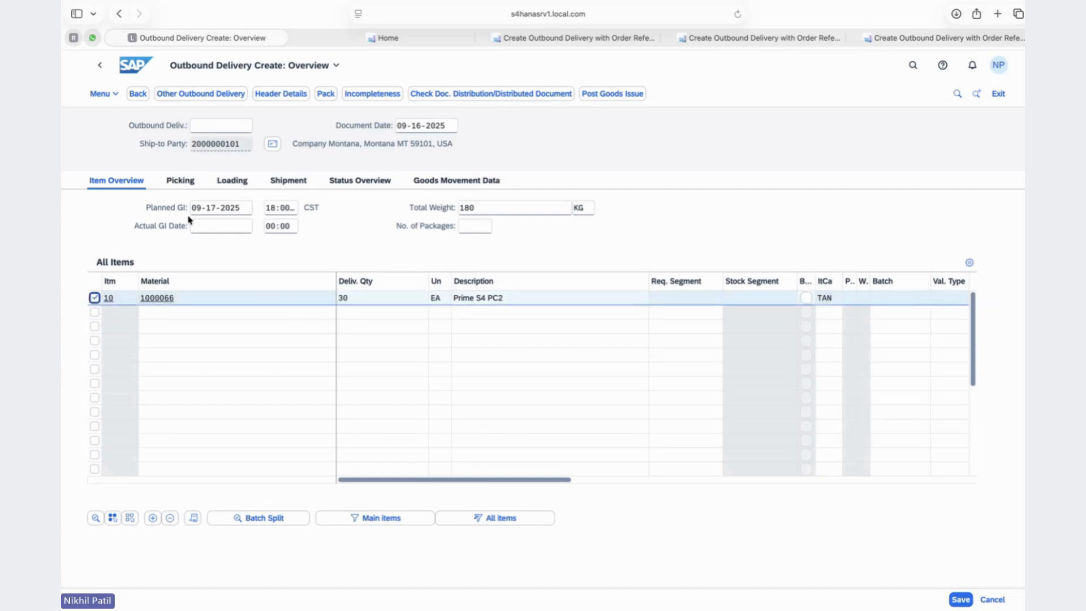
Review the units of measure of product 1000066 in Warehouse Product Maintenance and return to the outbound delivery.
{"action": "left_click", "coordinate": [390, 38]}
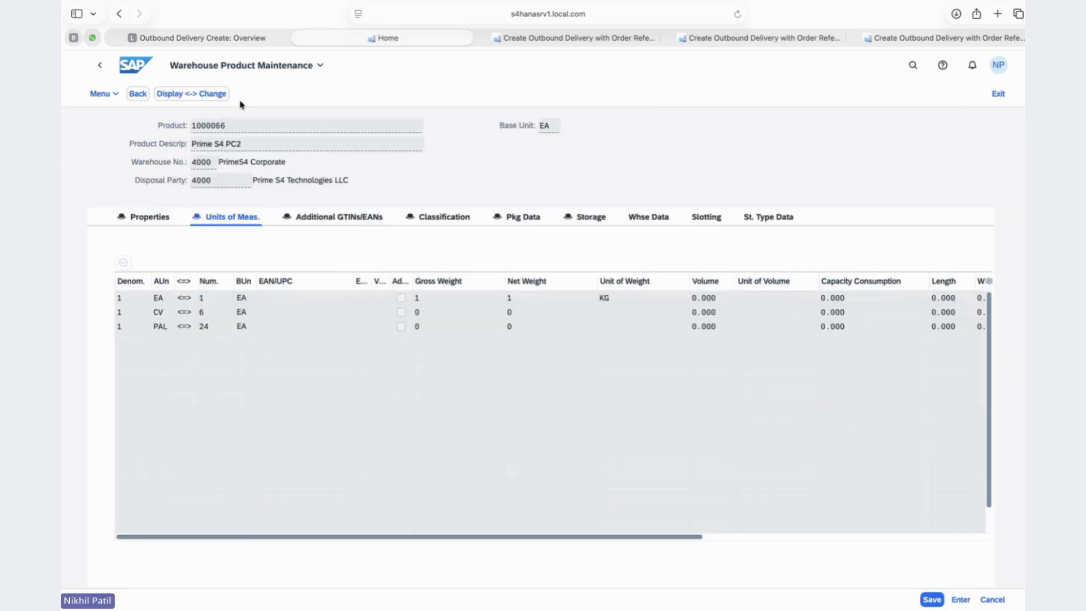
{"action": "scroll", "coordinate": [241, 105], "scroll_direction": "up", "scroll_amount": 2}
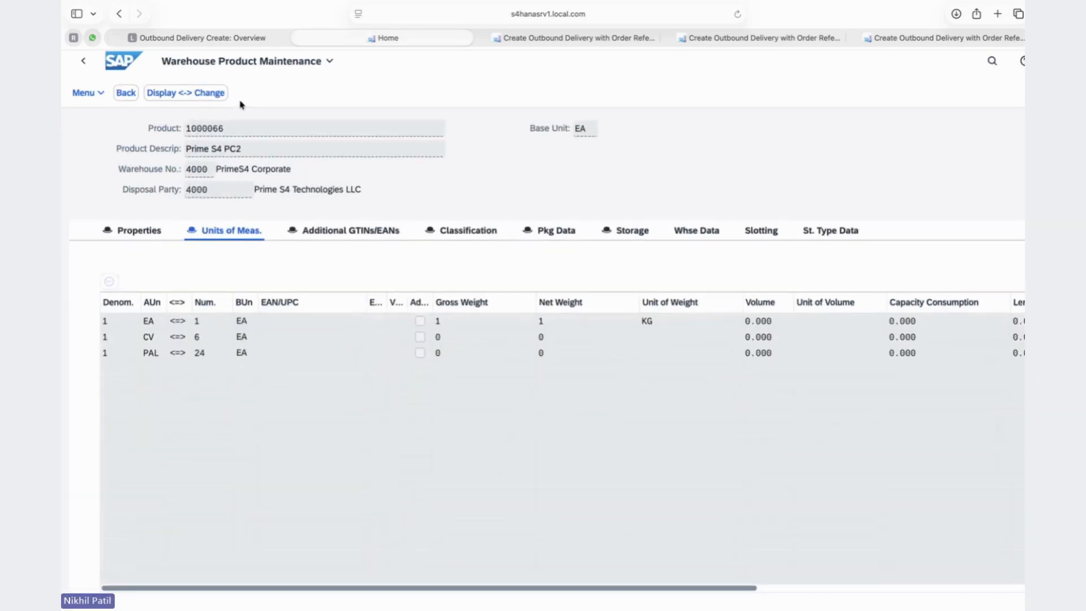
{"action": "double_click", "coordinate": [246, 134]}
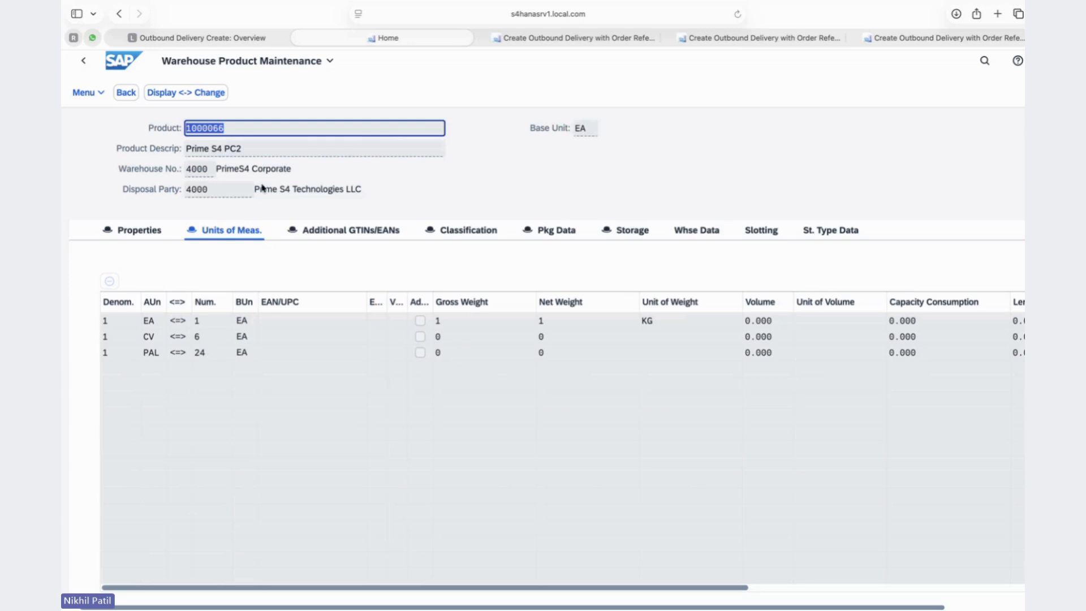
{"action": "left_click", "coordinate": [216, 40]}
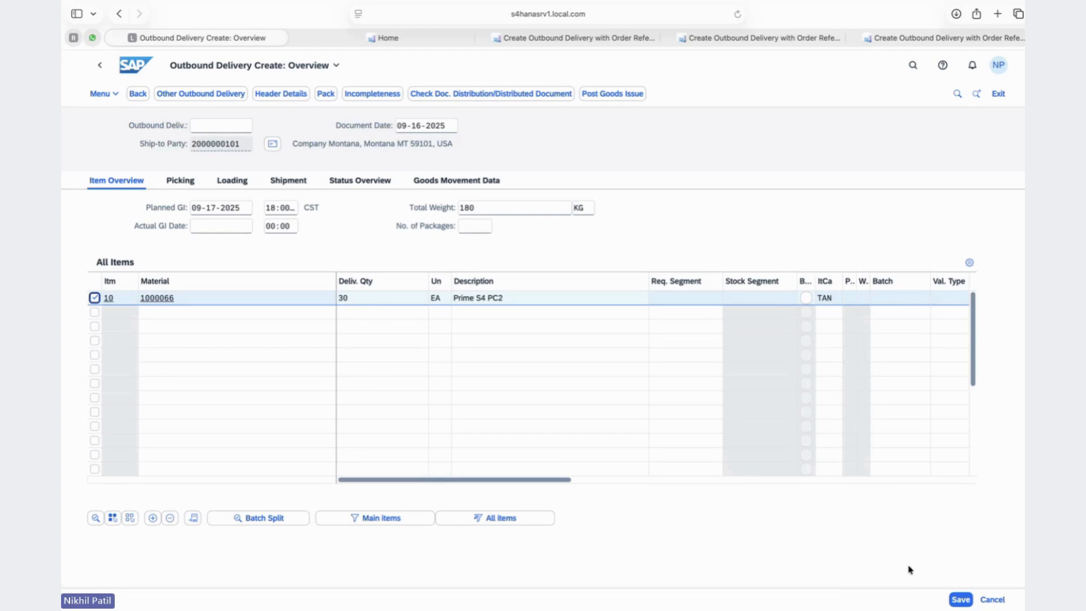
Save the outbound delivery and copy its new document number.
{"action": "left_click", "coordinate": [959, 600]}
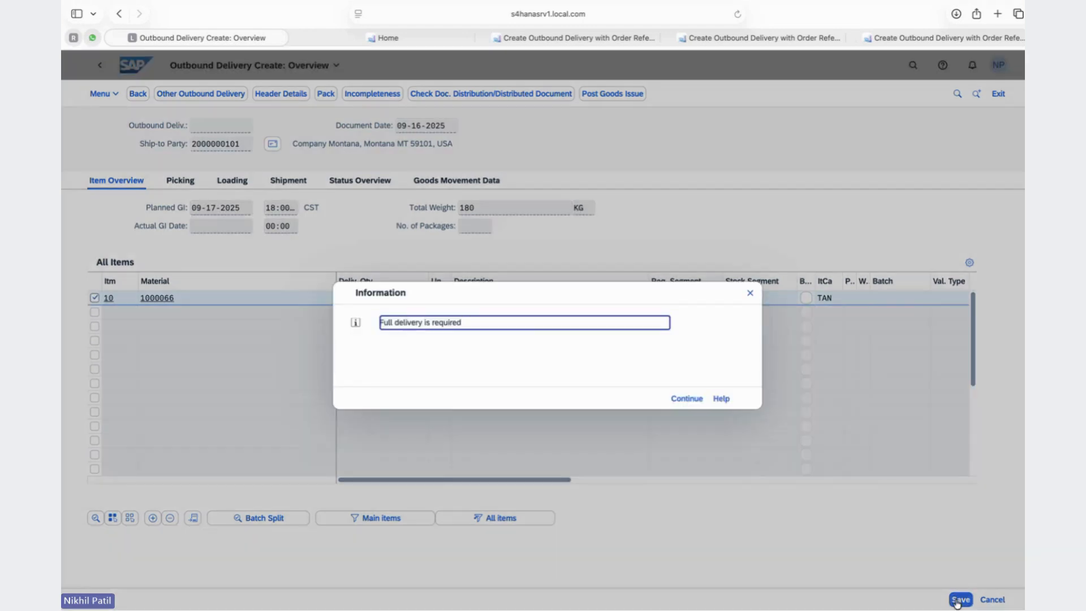
{"action": "left_click", "coordinate": [686, 398]}
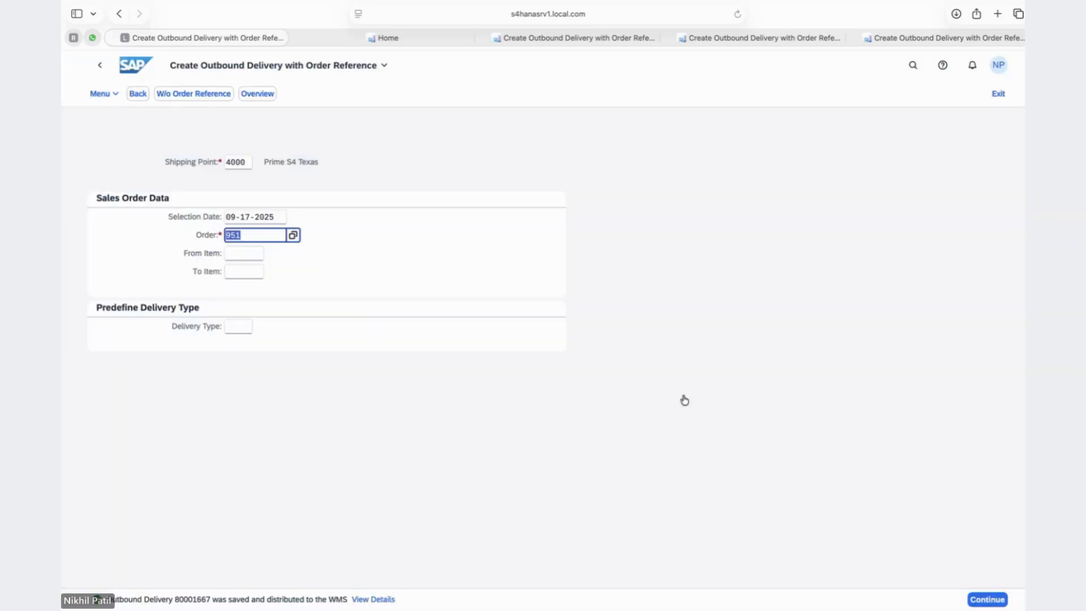
{"action": "left_click", "coordinate": [191, 604]}
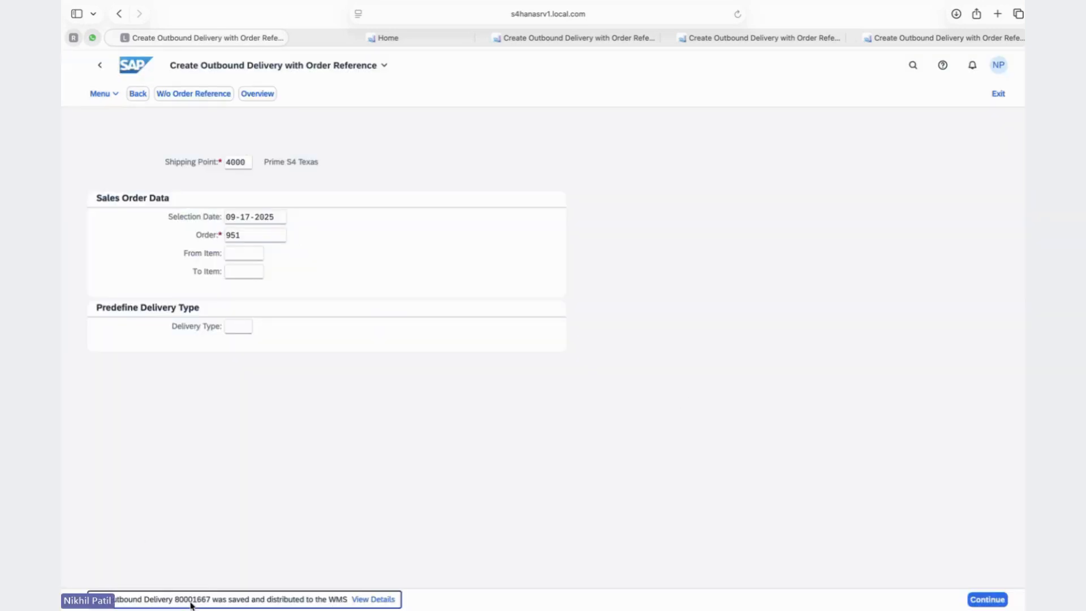
{"action": "double_click", "coordinate": [195, 602]}
{"action": "key", "text": "super+c"}
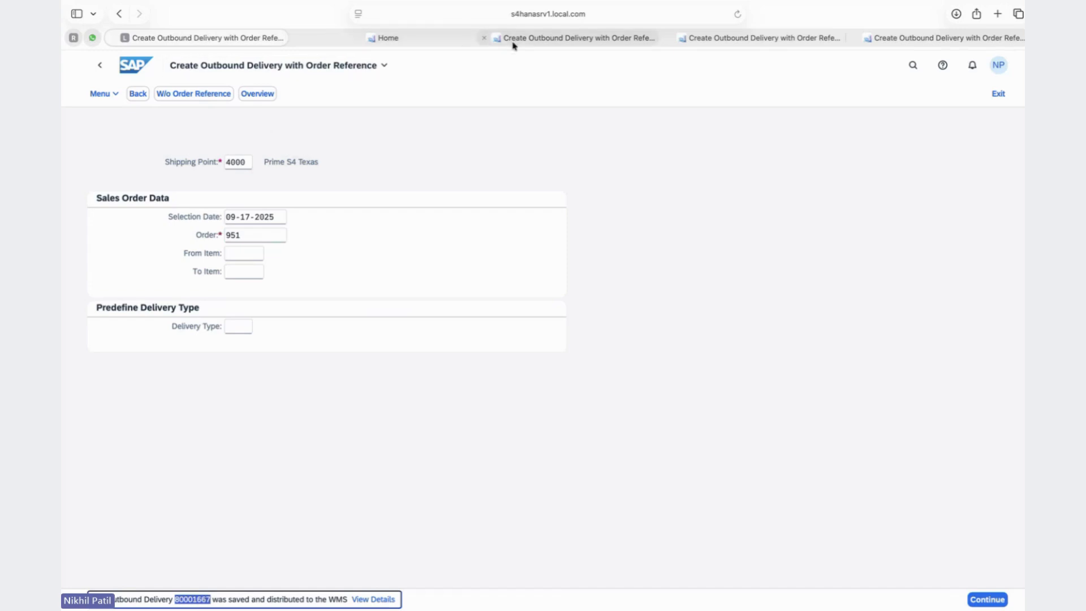
Open the Warehouse Monitor from the EWM Settings/master data group and bring up the selection for outbound delivery orders.
{"action": "left_click", "coordinate": [535, 39]}
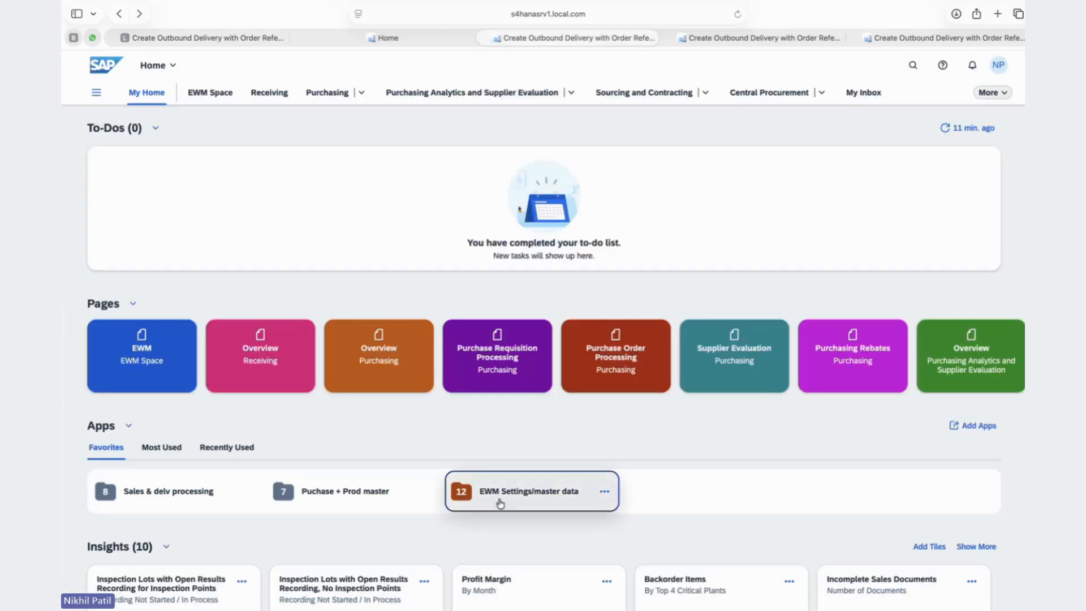
{"action": "left_click", "coordinate": [500, 490]}
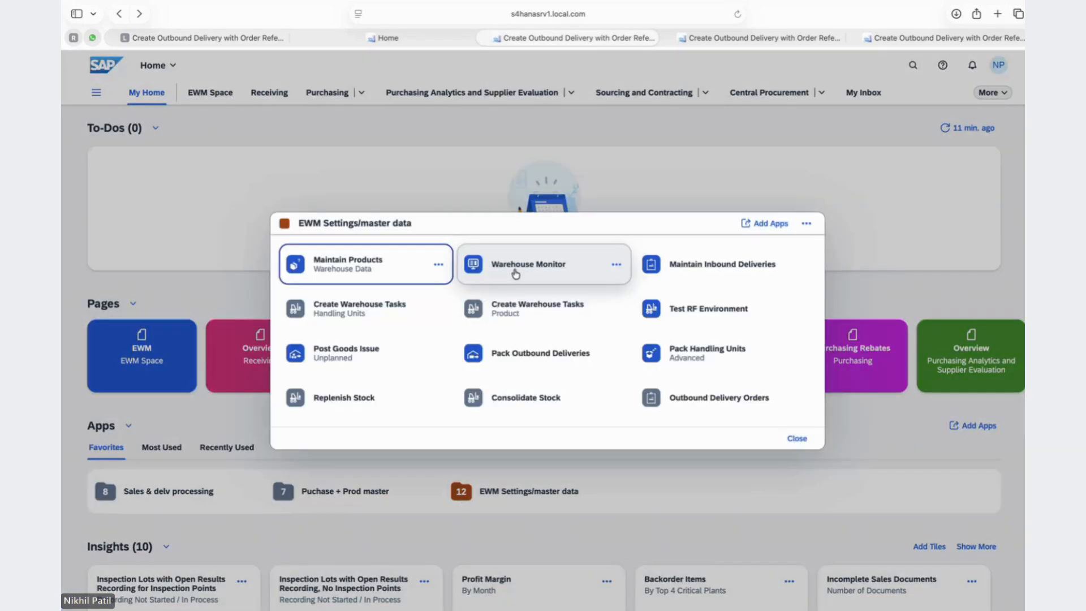
{"action": "left_click", "coordinate": [518, 272]}
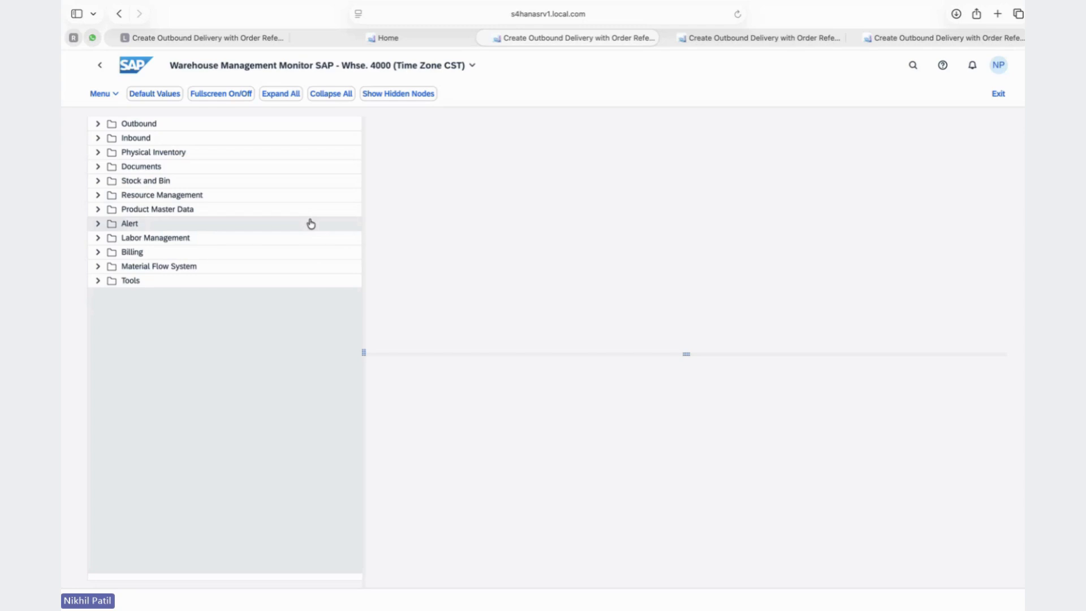
{"action": "left_click", "coordinate": [97, 126]}
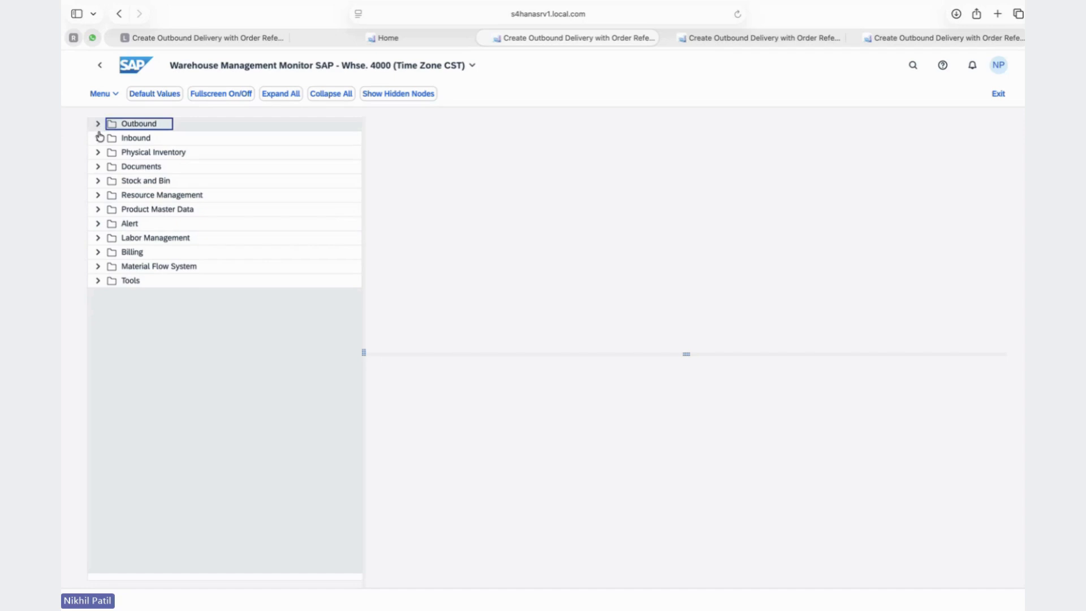
{"action": "left_click", "coordinate": [97, 168]}
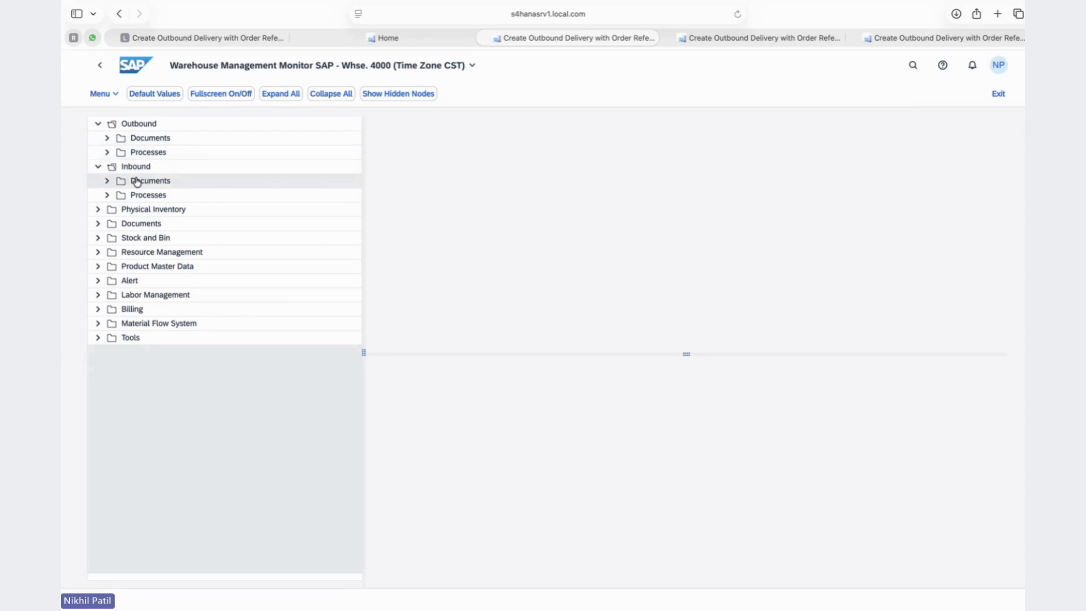
{"action": "left_click", "coordinate": [108, 138]}
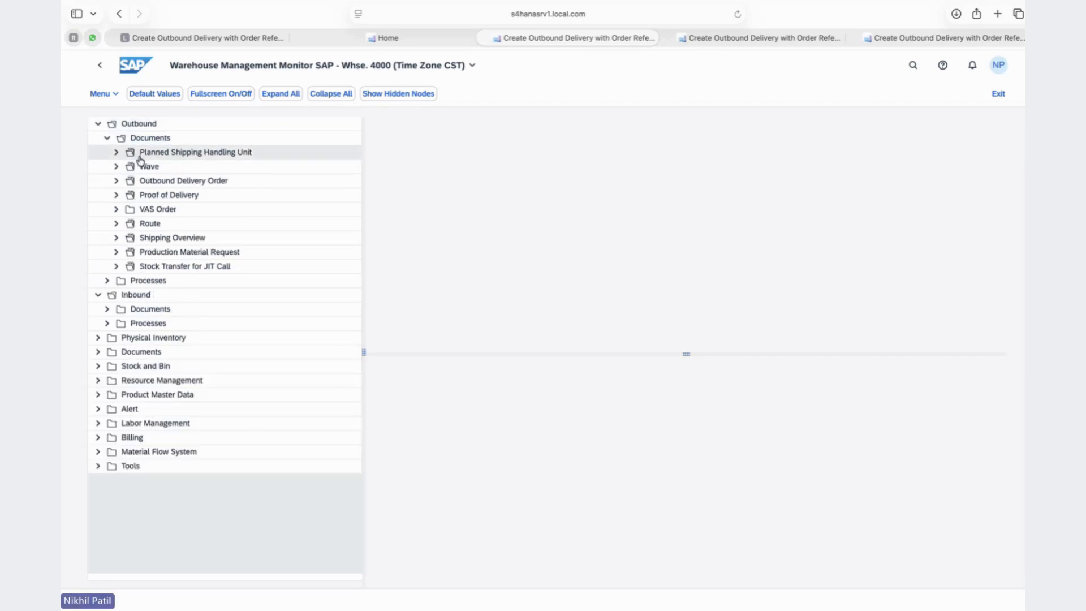
{"action": "left_click", "coordinate": [158, 185]}
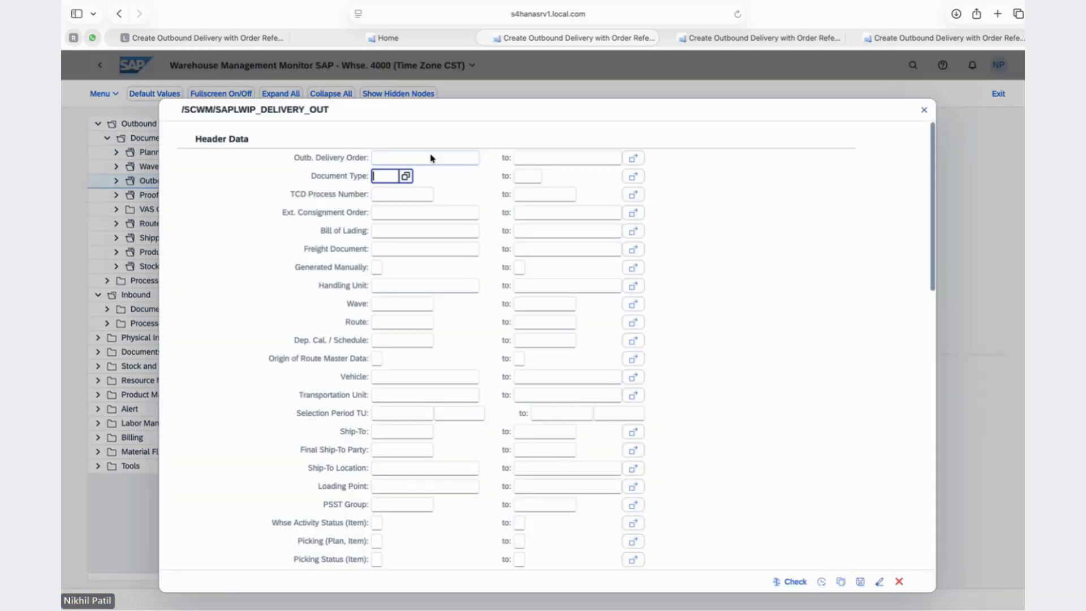
Enter the copied delivery number as the outbound delivery order and run the selection.
{"action": "key", "text": "super+v"}
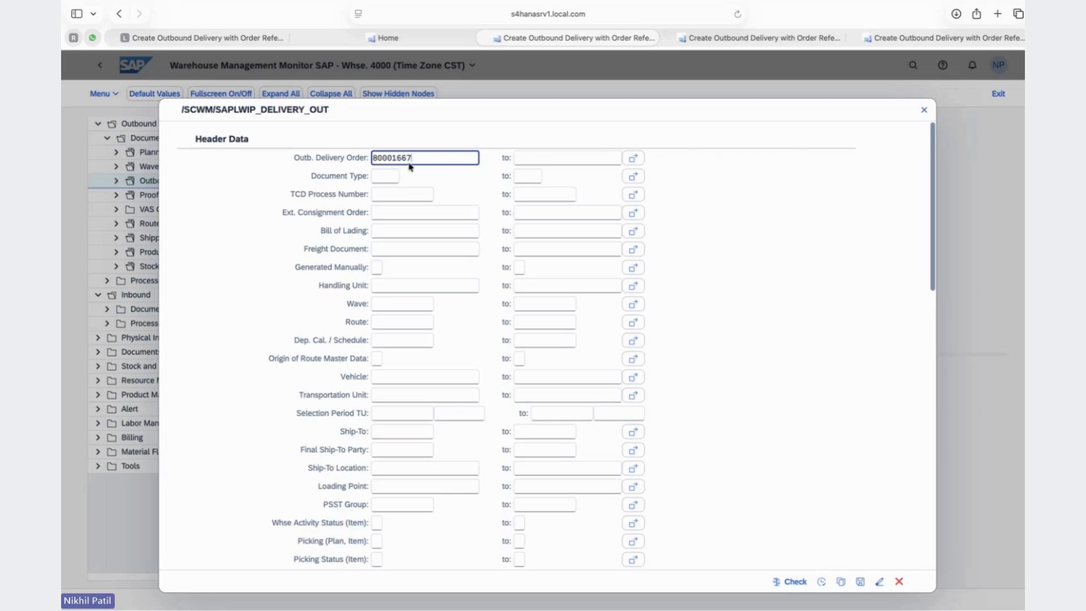
{"action": "scroll", "coordinate": [413, 249], "scroll_direction": "down", "scroll_amount": 10}
{"action": "scroll", "coordinate": [413, 248], "scroll_direction": "down", "scroll_amount": 3}
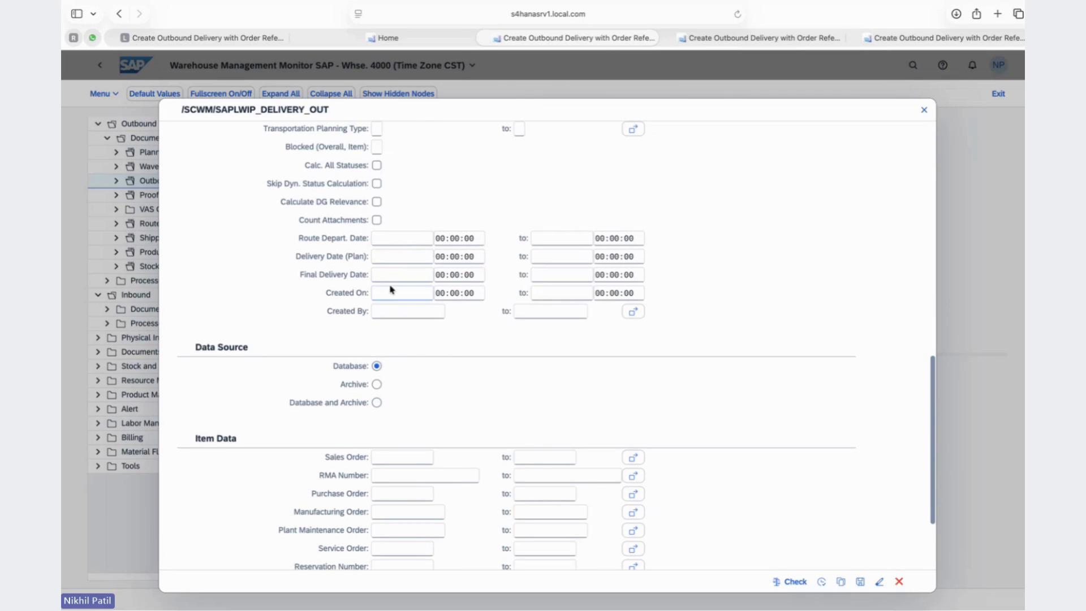
{"action": "scroll", "coordinate": [381, 296], "scroll_direction": "up", "scroll_amount": 6}
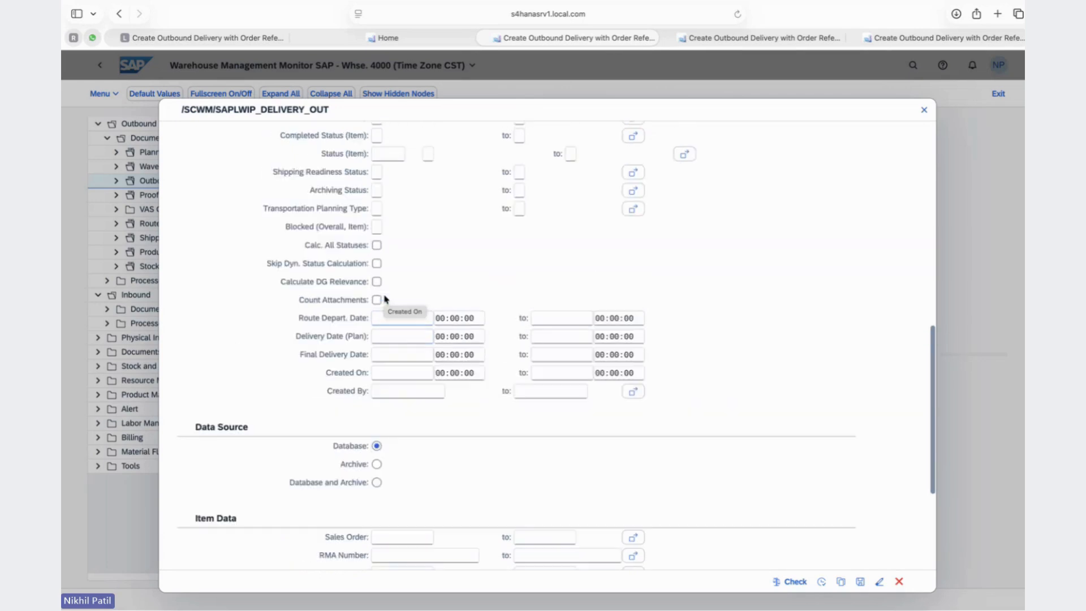
{"action": "scroll", "coordinate": [357, 216], "scroll_direction": "up", "scroll_amount": 15}
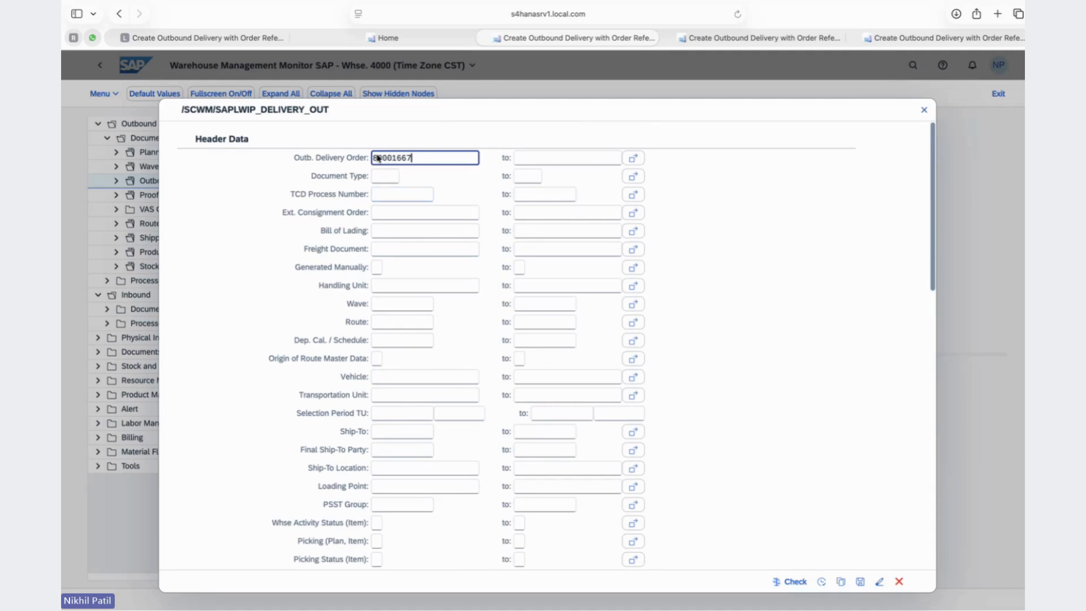
{"action": "left_click", "coordinate": [821, 582]}
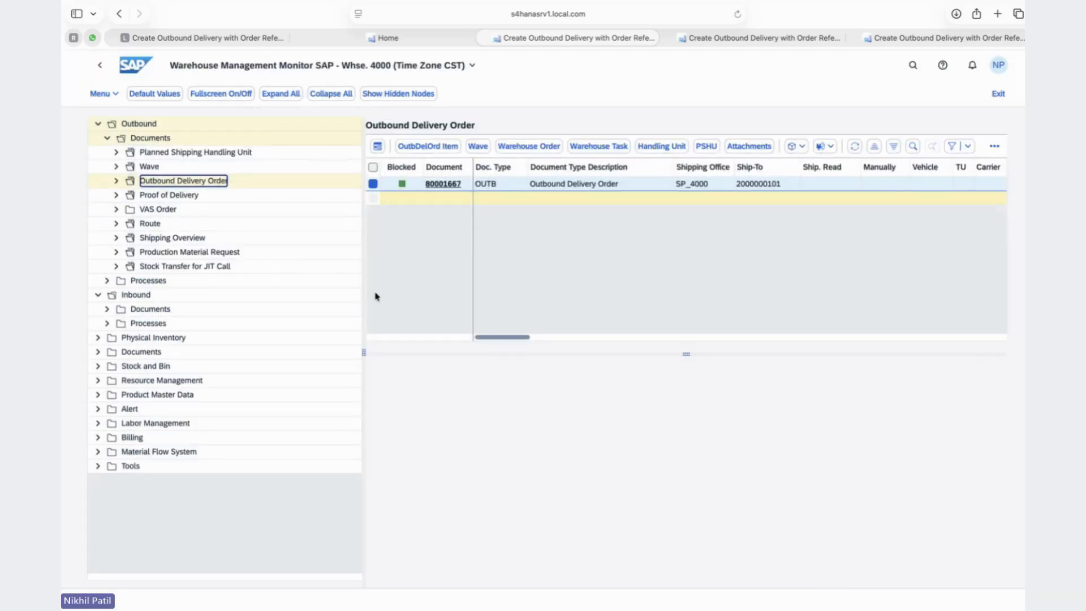
Create warehouse tasks in the background for the listed outbound delivery order and display its warehouse orders.
{"action": "left_click_drag", "start_coordinate": [363, 351], "coordinate": [281, 348]}
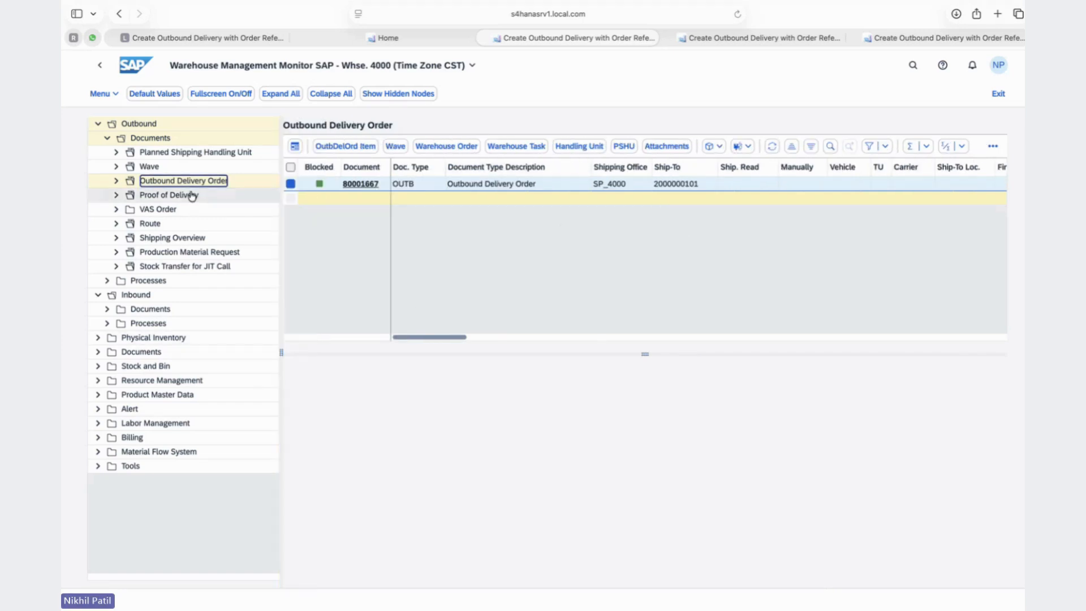
{"action": "left_click", "coordinate": [291, 184]}
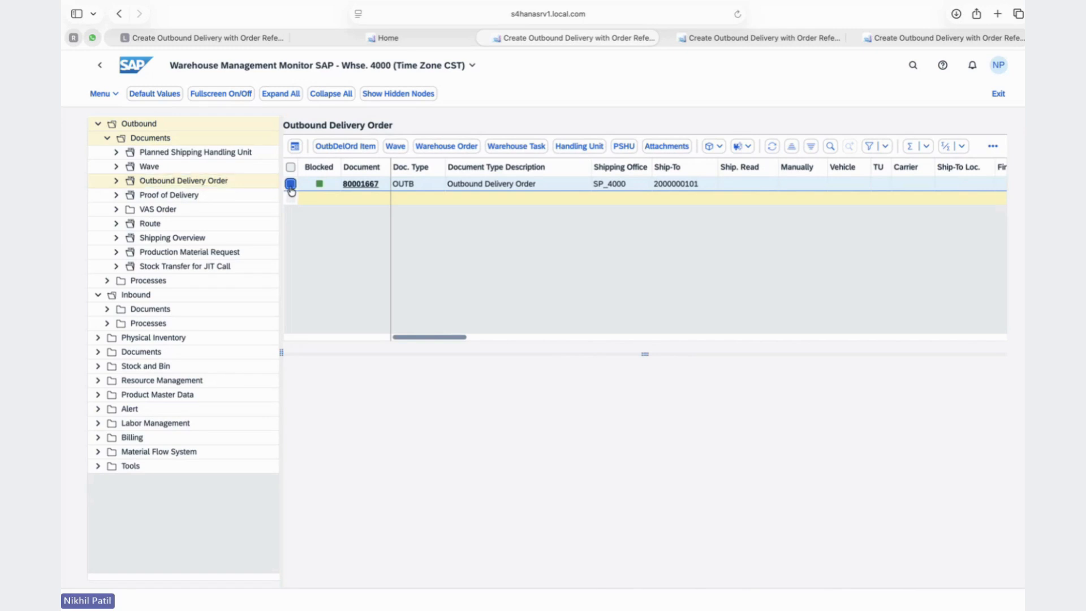
{"action": "left_click", "coordinate": [712, 147]}
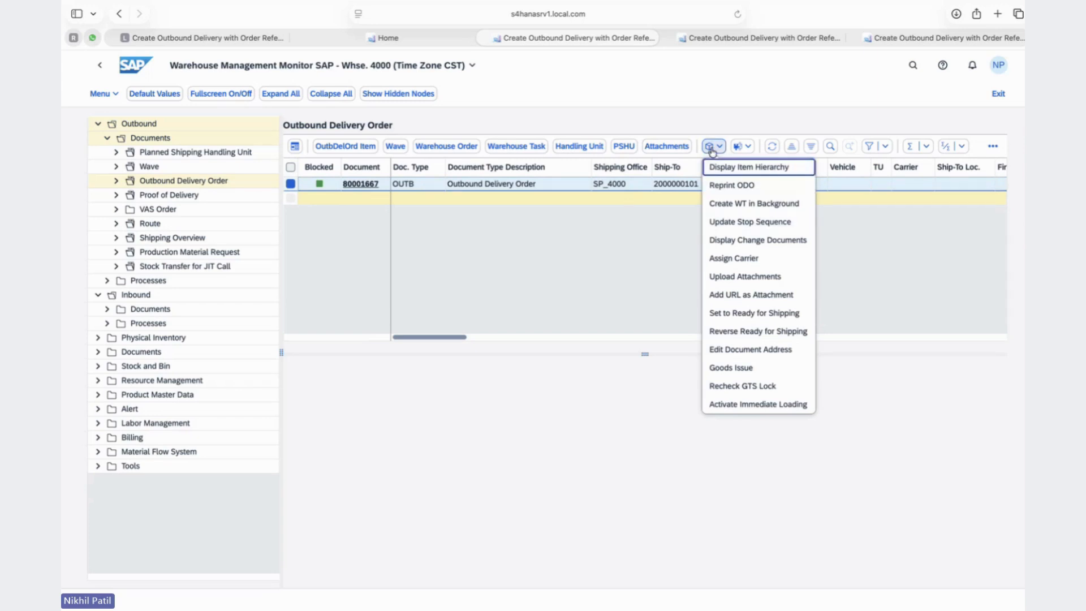
{"action": "left_click", "coordinate": [721, 205]}
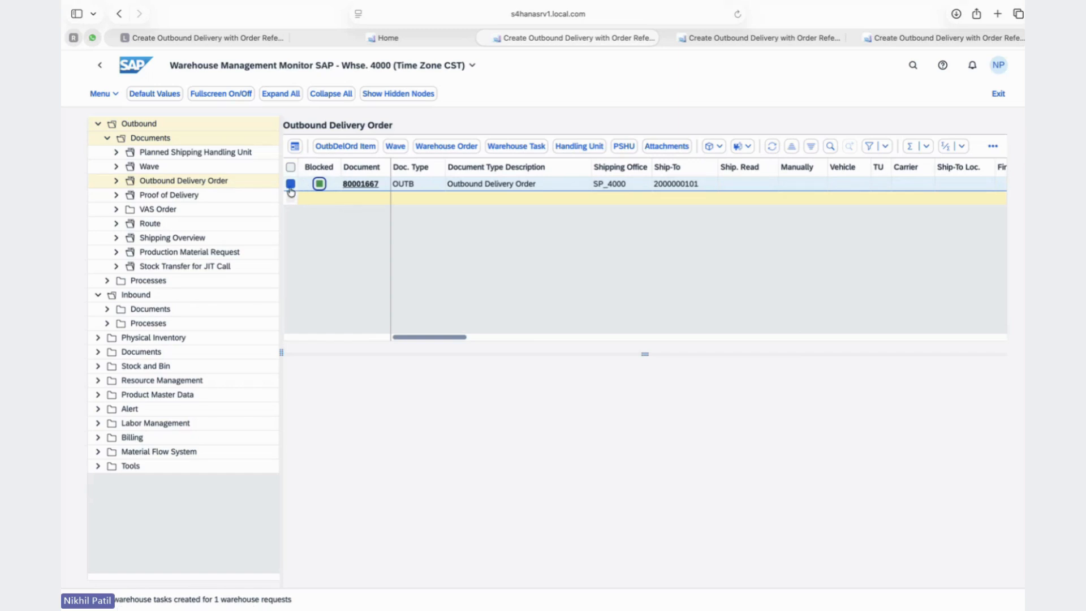
{"action": "left_click", "coordinate": [455, 150]}
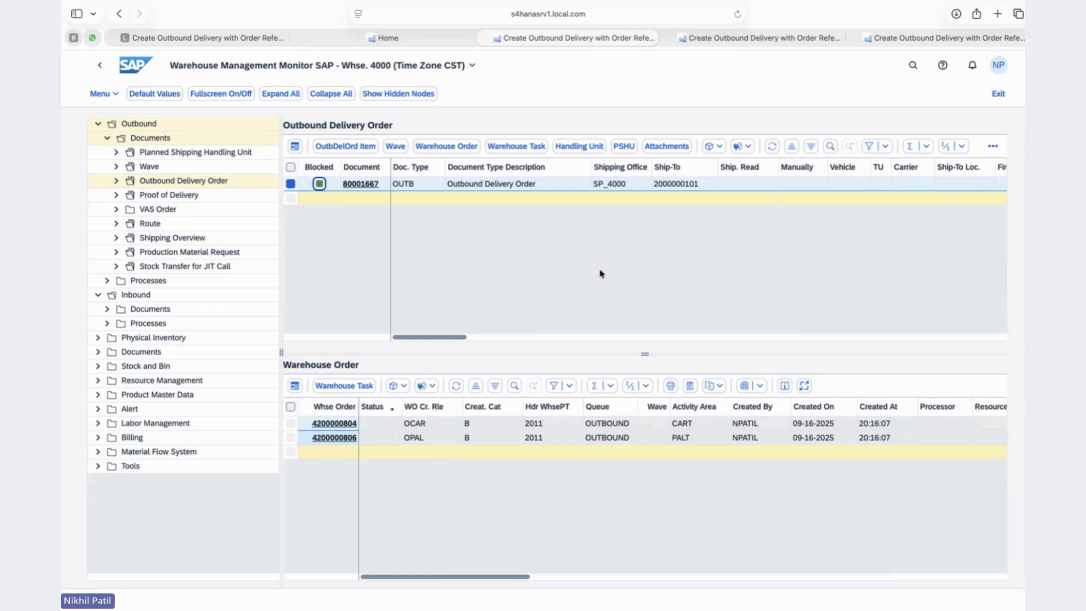
Open Test RF Environment in the other browser tab, log on to warehouse 4000 with the preset resource, and choose manual selection by warehouse order.
{"action": "left_click", "coordinate": [782, 37]}
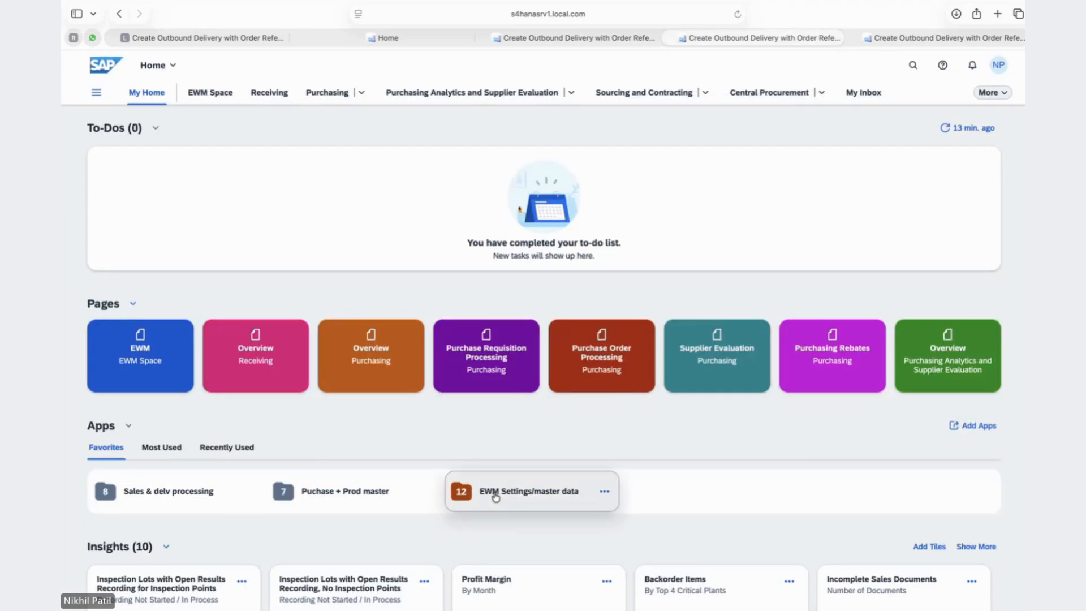
{"action": "left_click", "coordinate": [495, 496]}
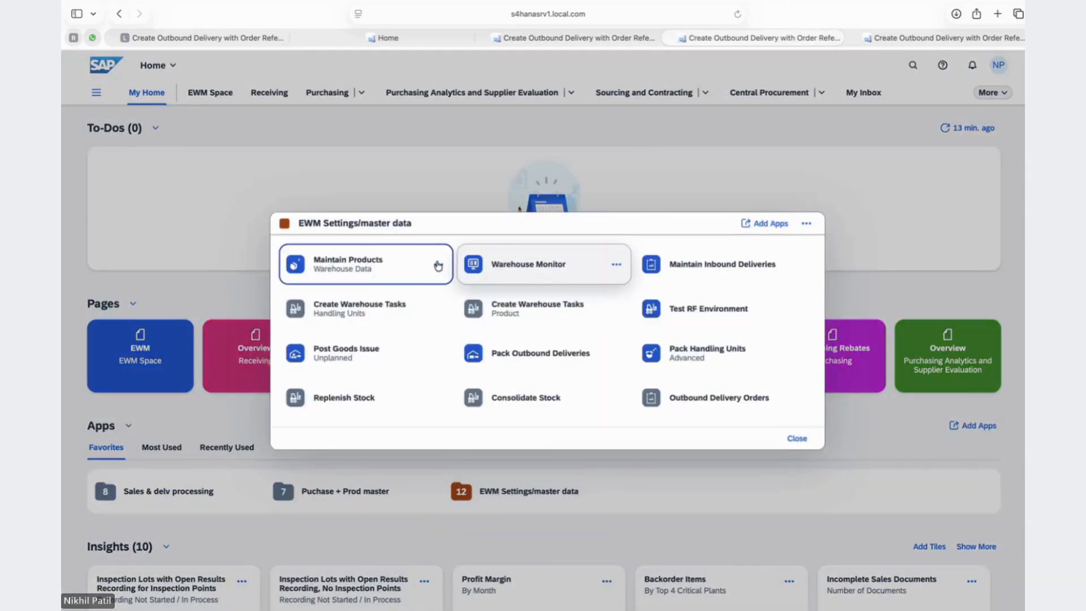
{"action": "left_click", "coordinate": [695, 310]}
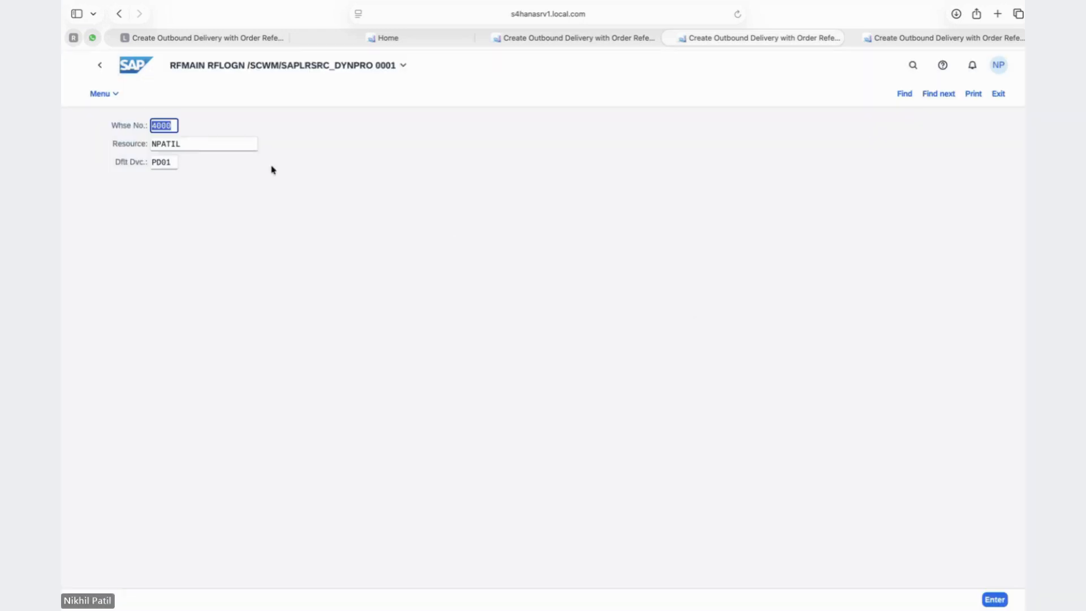
{"action": "left_click", "coordinate": [202, 146]}
{"action": "key", "text": "Return"}
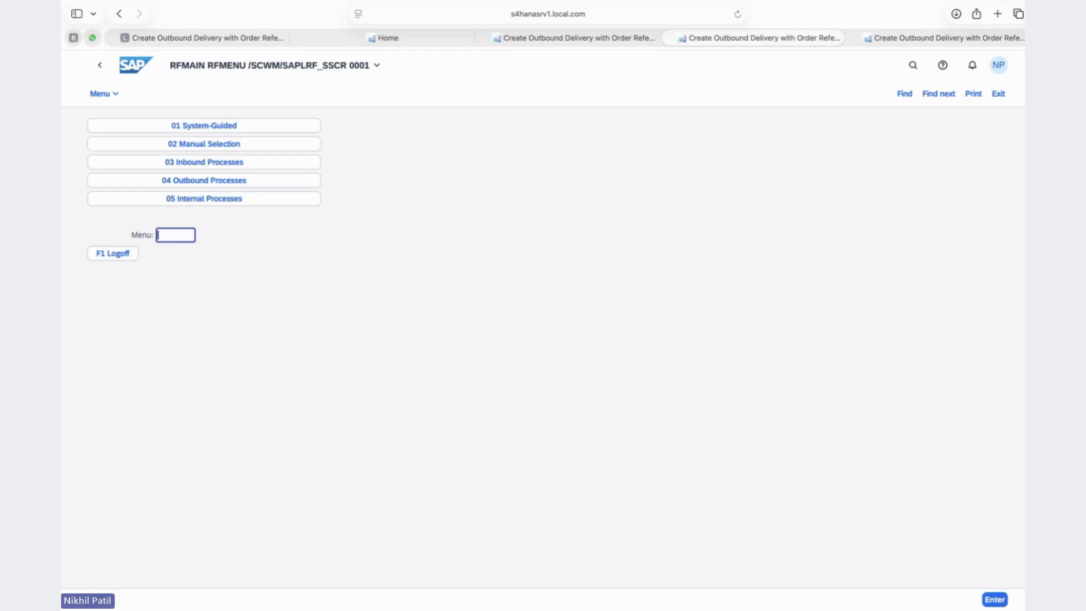
{"action": "left_click", "coordinate": [238, 146]}
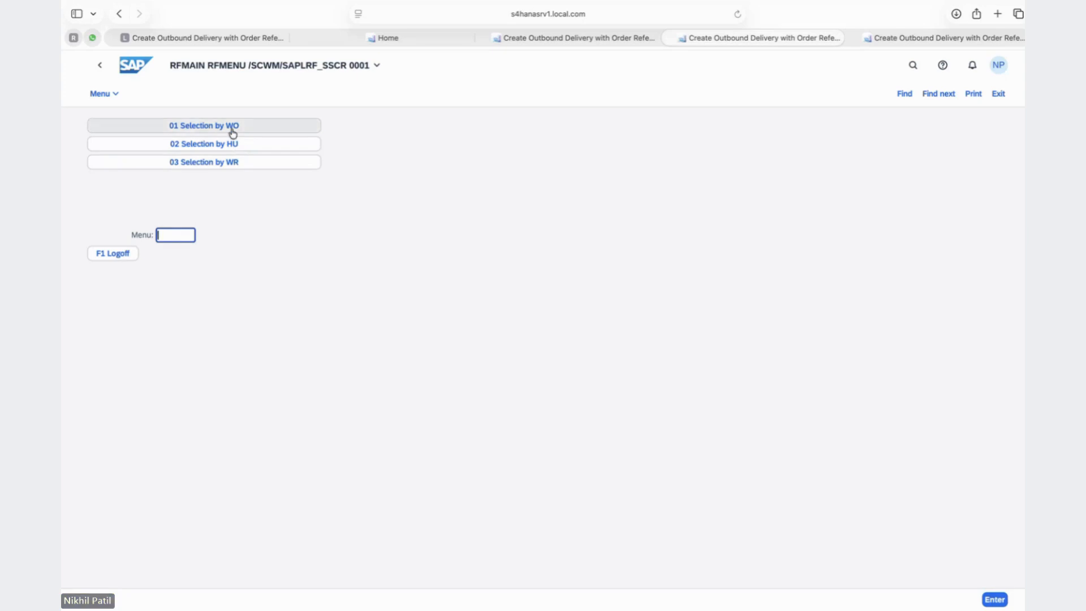
{"action": "left_click", "coordinate": [232, 129]}
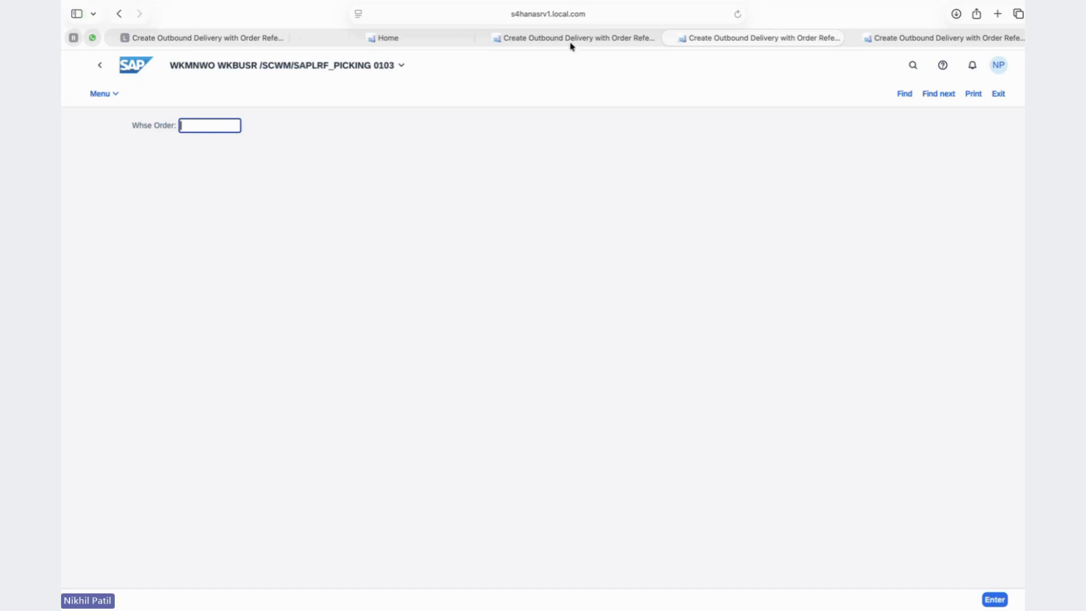
Copy the number of the PALT activity area's warehouse order from the Warehouse Monitor and open that order in the RF environment.
{"action": "mouse_move", "coordinate": [573, 44]}
{"action": "left_click", "coordinate": [603, 35]}
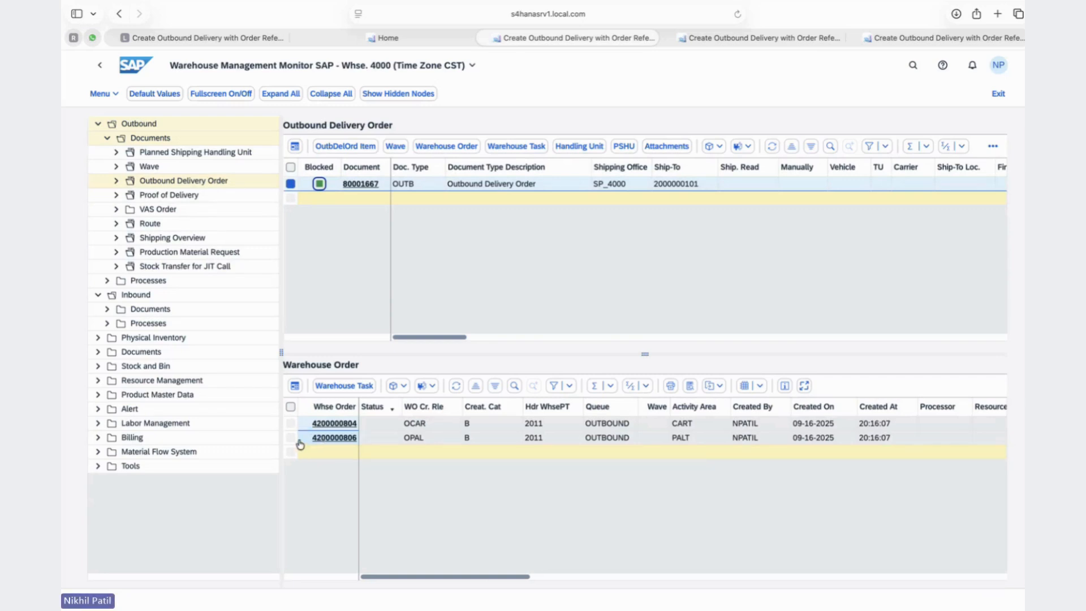
{"action": "left_click", "coordinate": [306, 441]}
{"action": "left_click_drag", "start_coordinate": [315, 439], "coordinate": [357, 440]}
{"action": "key", "text": "super+c"}
{"action": "left_click", "coordinate": [794, 39]}
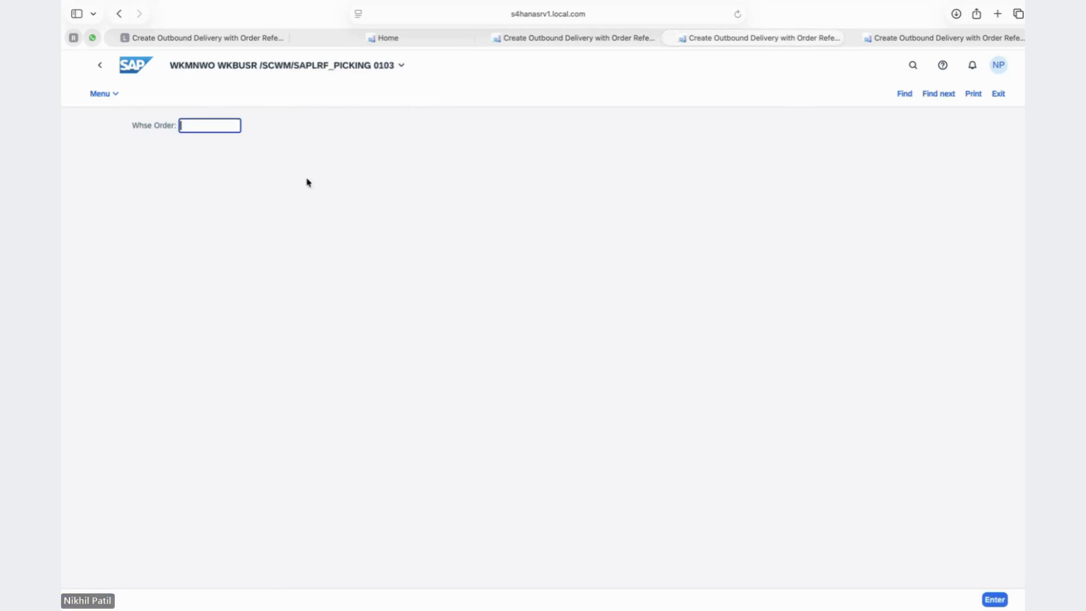
{"action": "key", "text": "super+v"}
{"action": "key", "text": "Return"}
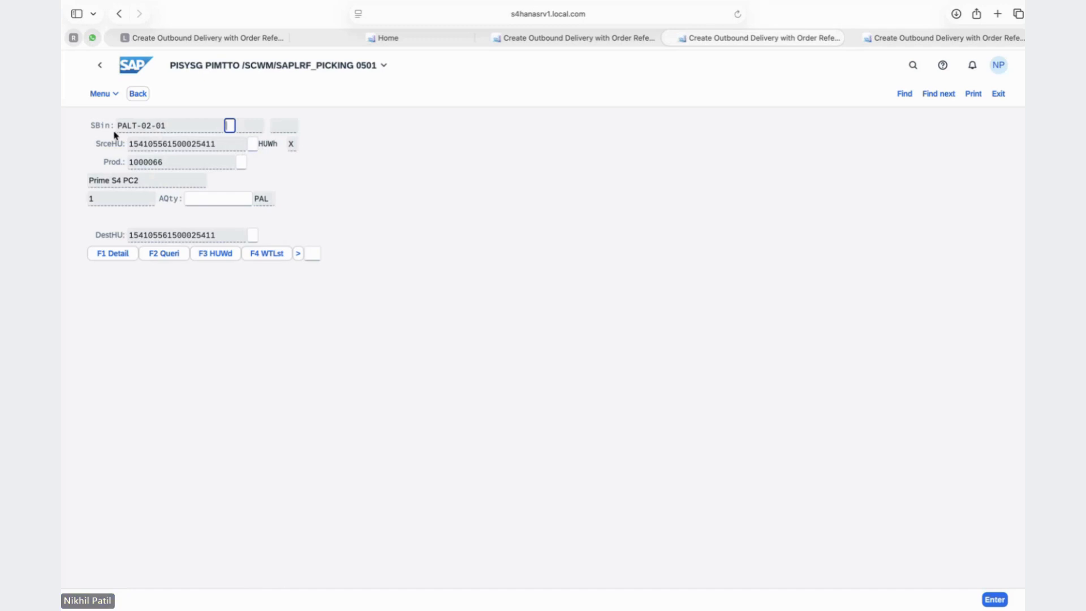
Verify the pallet pick's source bin PALT-02-01 and its source handling unit using the displayed values.
{"action": "left_click_drag", "start_coordinate": [164, 126], "coordinate": [117, 127]}
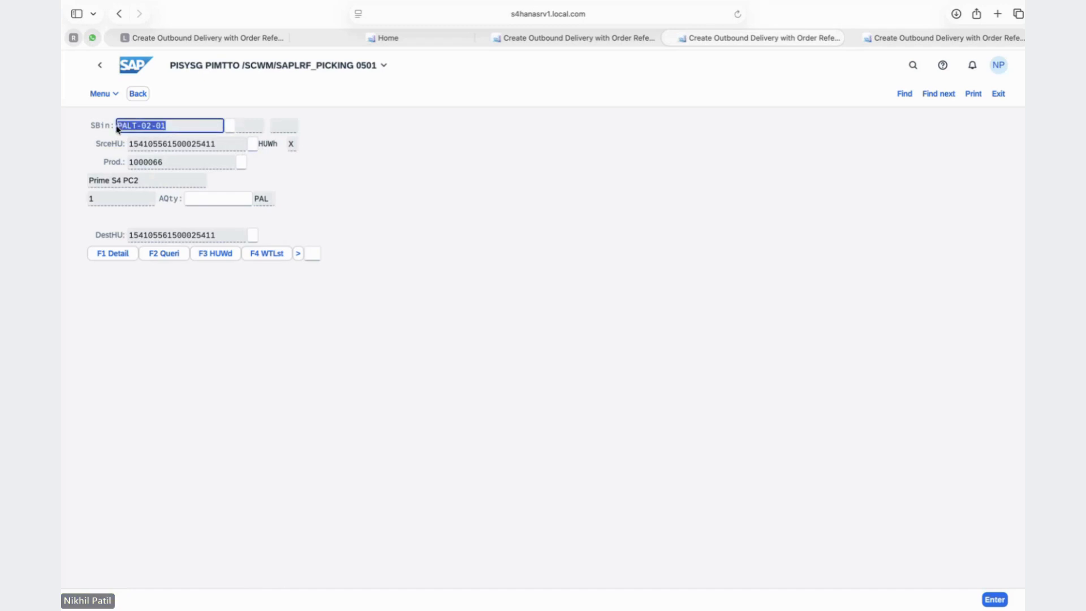
{"action": "key", "text": "super+c"}
{"action": "left_click", "coordinate": [228, 125]}
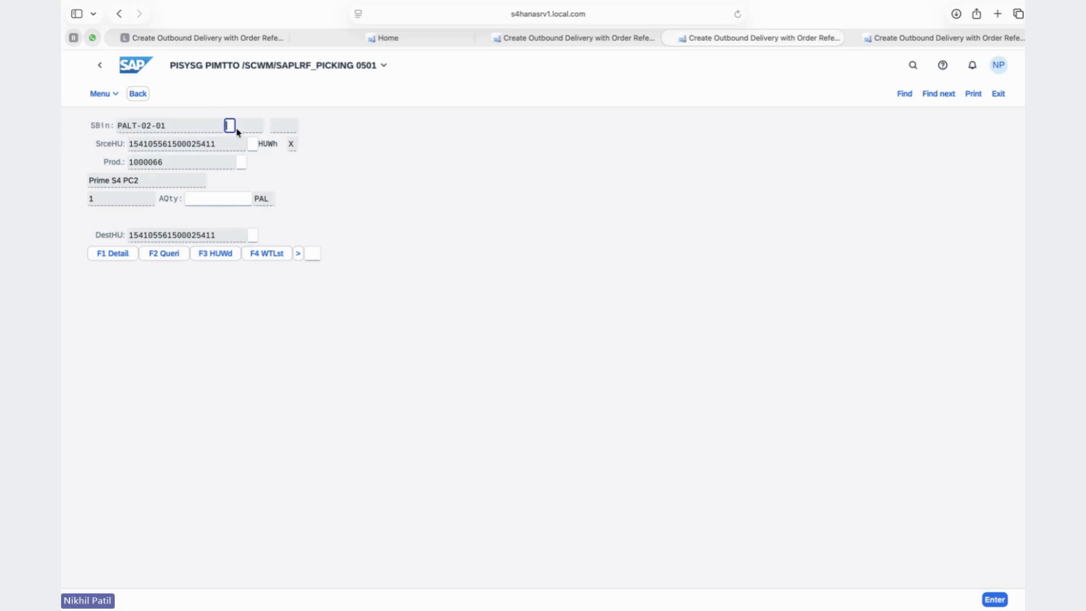
{"action": "key", "text": "super+v"}
{"action": "key", "text": "Tab"}
{"action": "left_click_drag", "start_coordinate": [223, 145], "coordinate": [126, 147]}
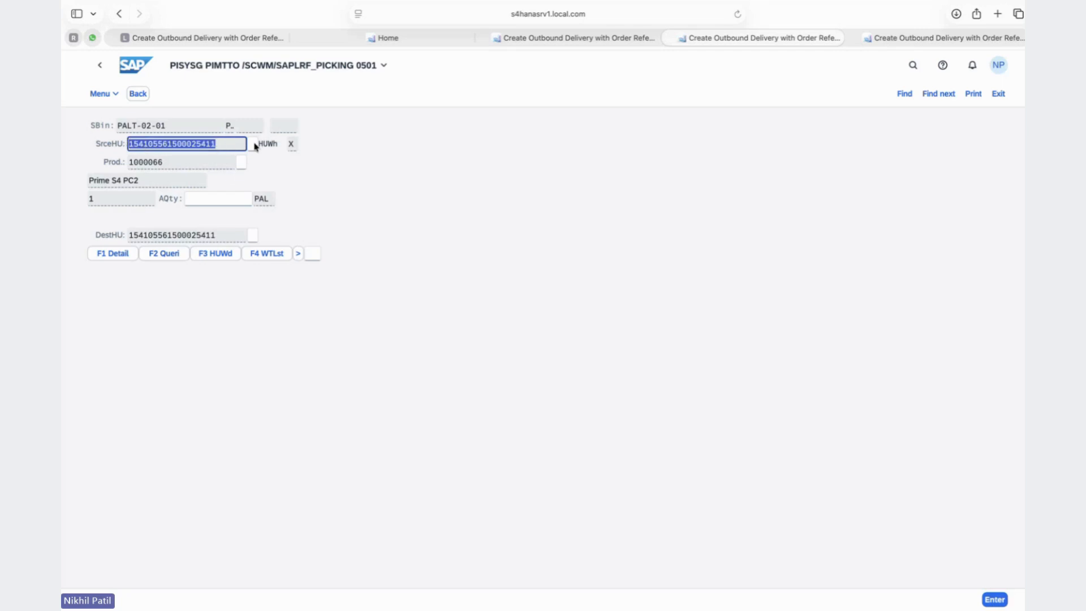
{"action": "left_click", "coordinate": [252, 145]}
{"action": "type", "text": "1"}
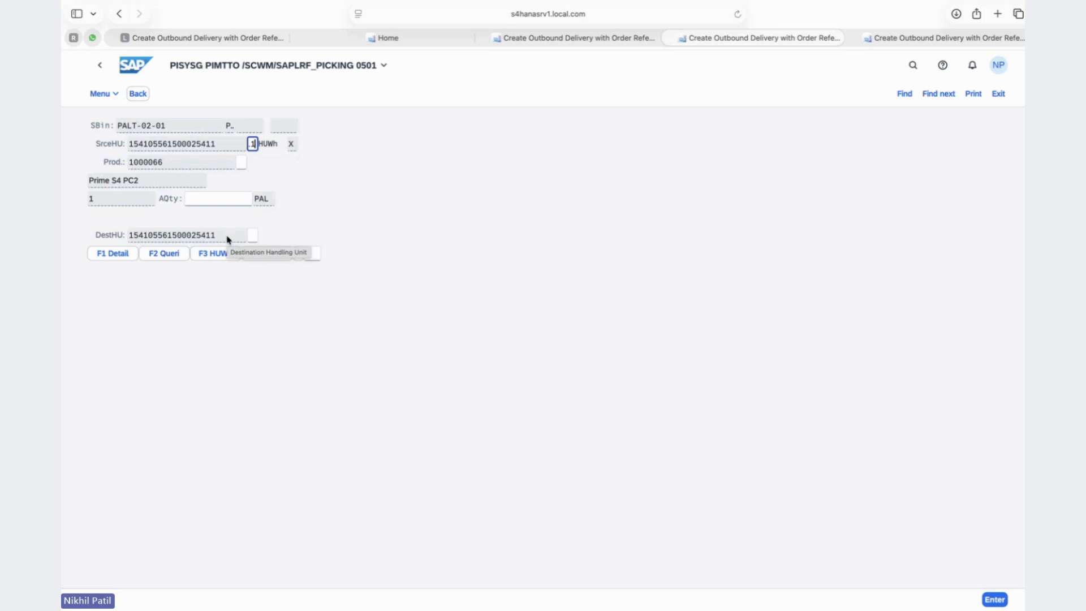
{"action": "key", "text": "Tab"}
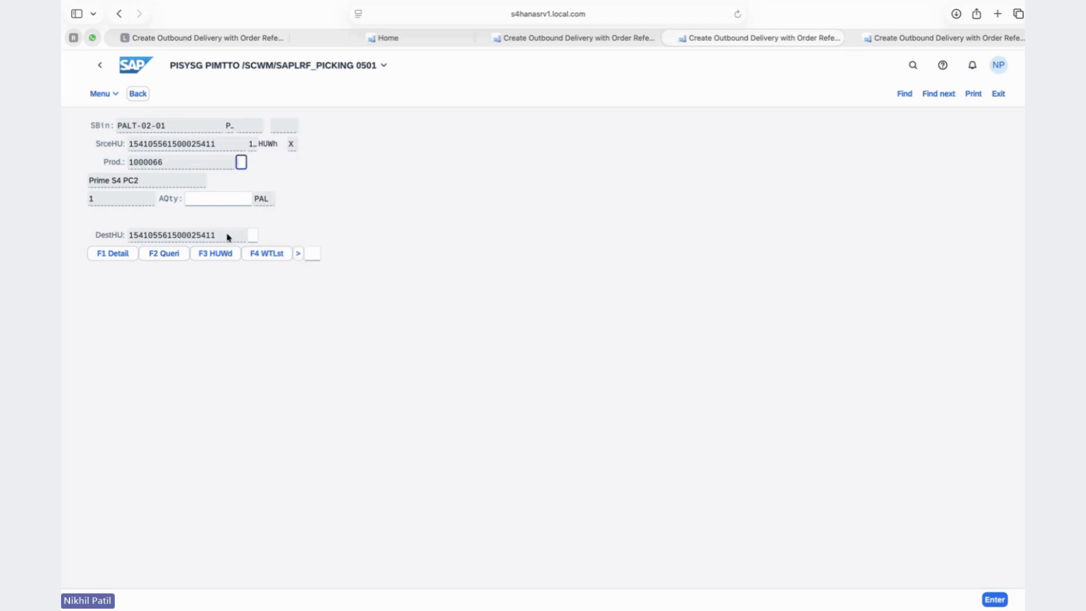
Verify product 1000066 for the pallet pick and set the actual quantity to 1 PAL.
{"action": "left_click", "coordinate": [175, 164]}
{"action": "double_click", "coordinate": [175, 164]}
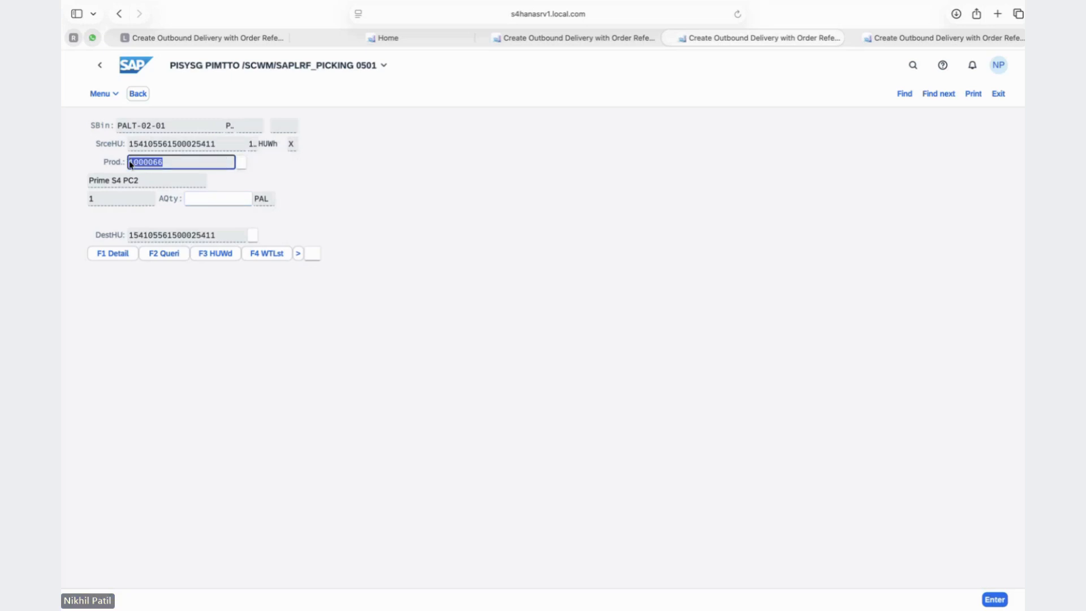
{"action": "left_click", "coordinate": [242, 164]}
{"action": "key", "text": "super+v"}
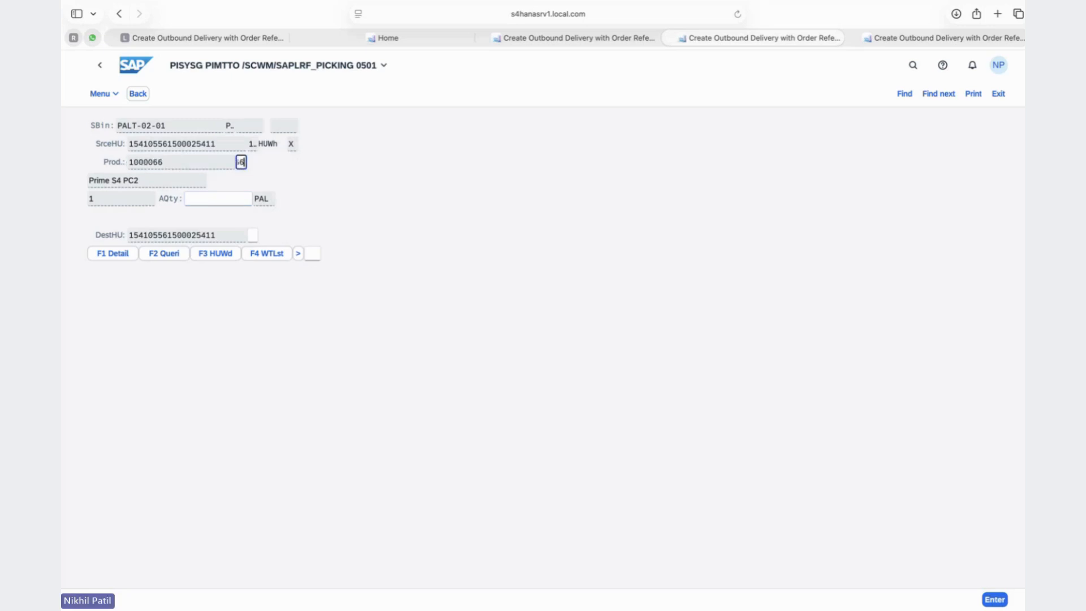
{"action": "key", "text": "Return"}
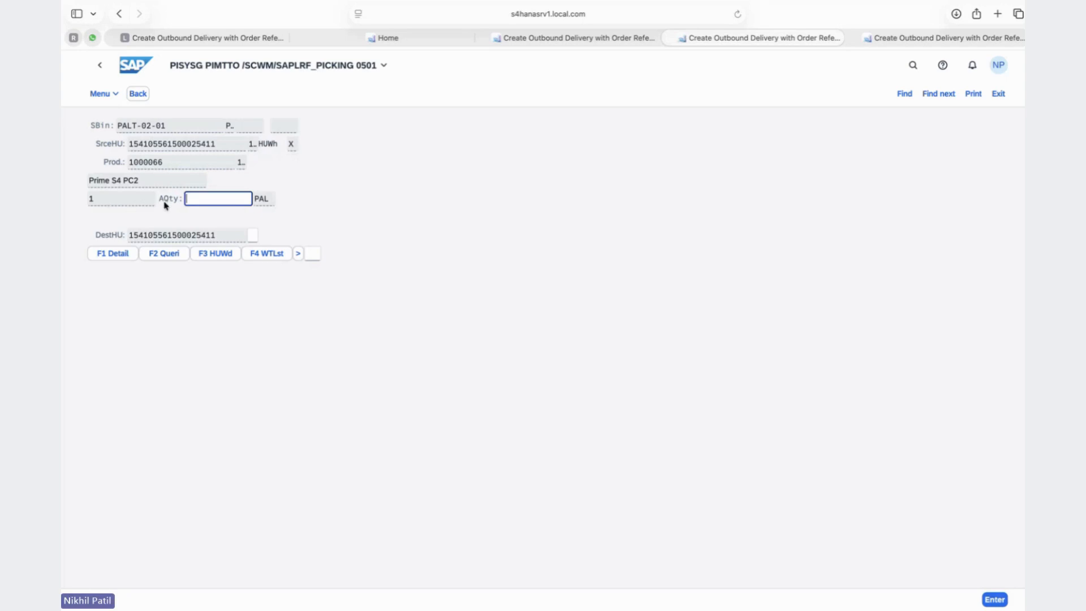
{"action": "type", "text": "1"}
{"action": "key", "text": "Return"}
Verify the pallet pick's destination handling unit and confirm its placement in destination bin DOOR-OUT01.
{"action": "left_click_drag", "start_coordinate": [214, 235], "coordinate": [129, 238]}
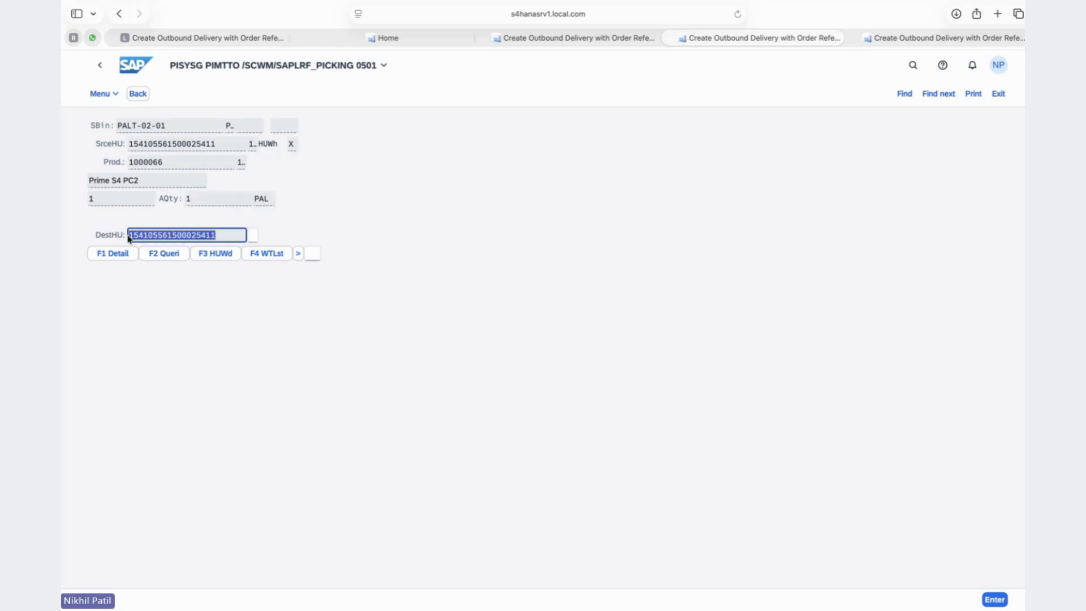
{"action": "left_click", "coordinate": [253, 236]}
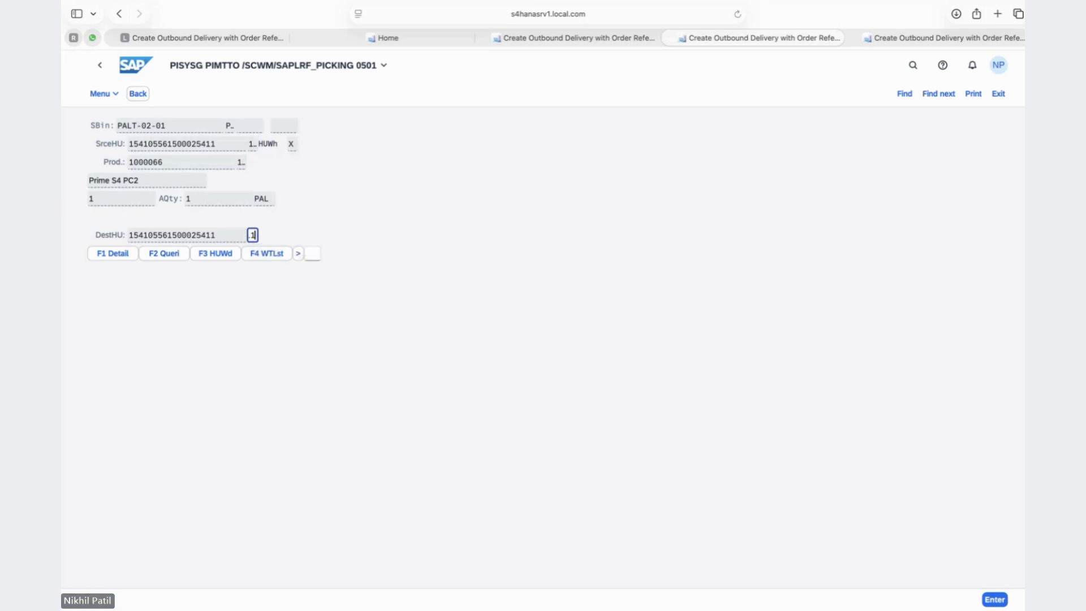
{"action": "key", "text": "Return"}
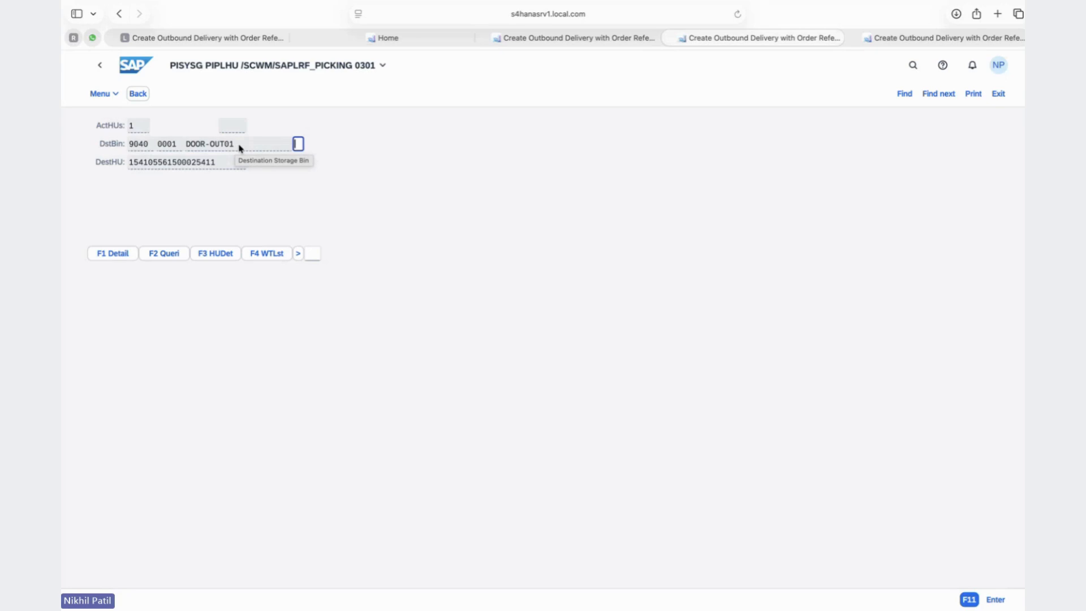
{"action": "left_click_drag", "start_coordinate": [239, 148], "coordinate": [184, 148]}
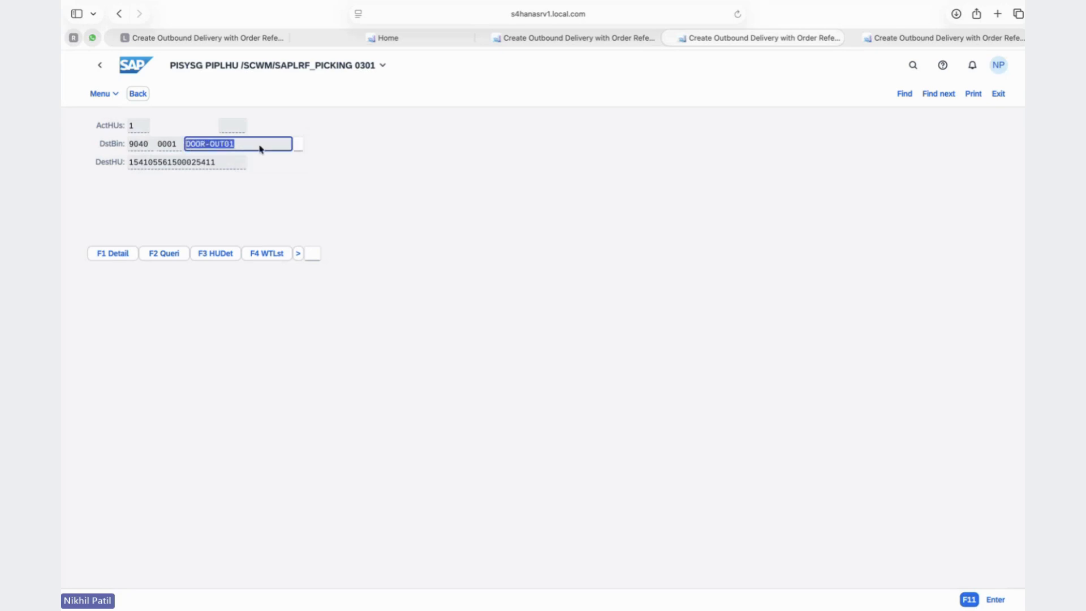
{"action": "left_click", "coordinate": [298, 145]}
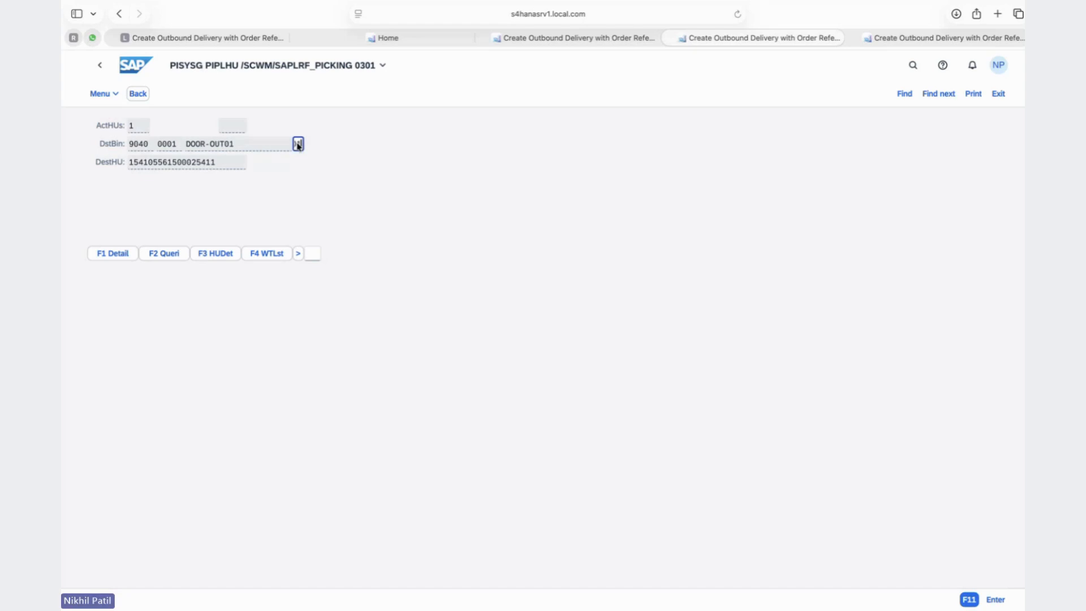
{"action": "key", "text": "super+v"}
{"action": "key", "text": "Return"}
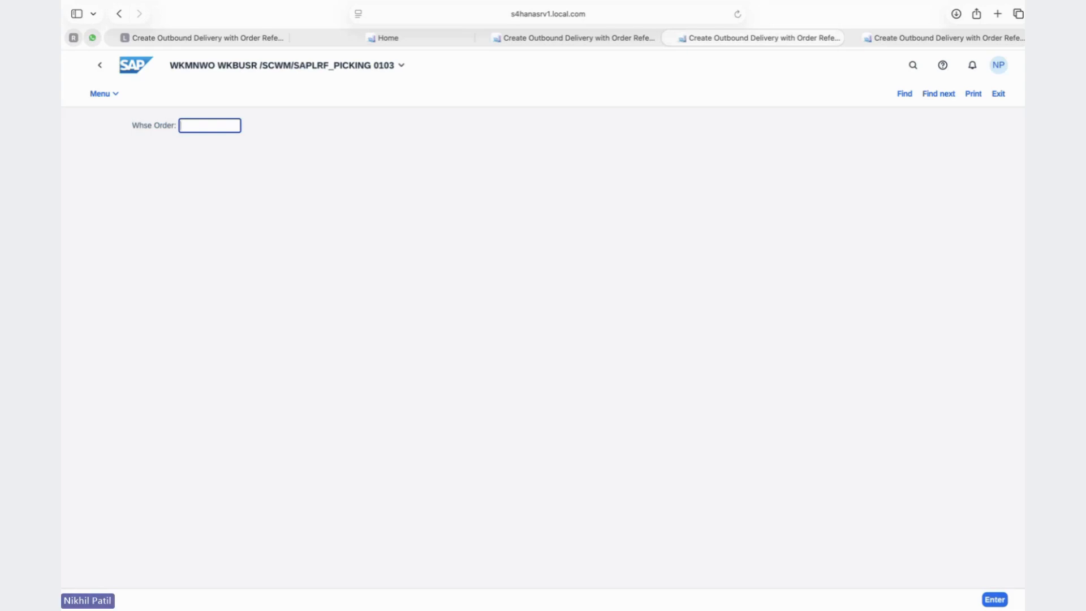
Copy the CART activity area's warehouse order number from the monitor, open it in the RF environment, and proceed with the proposed PALLET pick handling unit.
{"action": "left_click", "coordinate": [564, 38]}
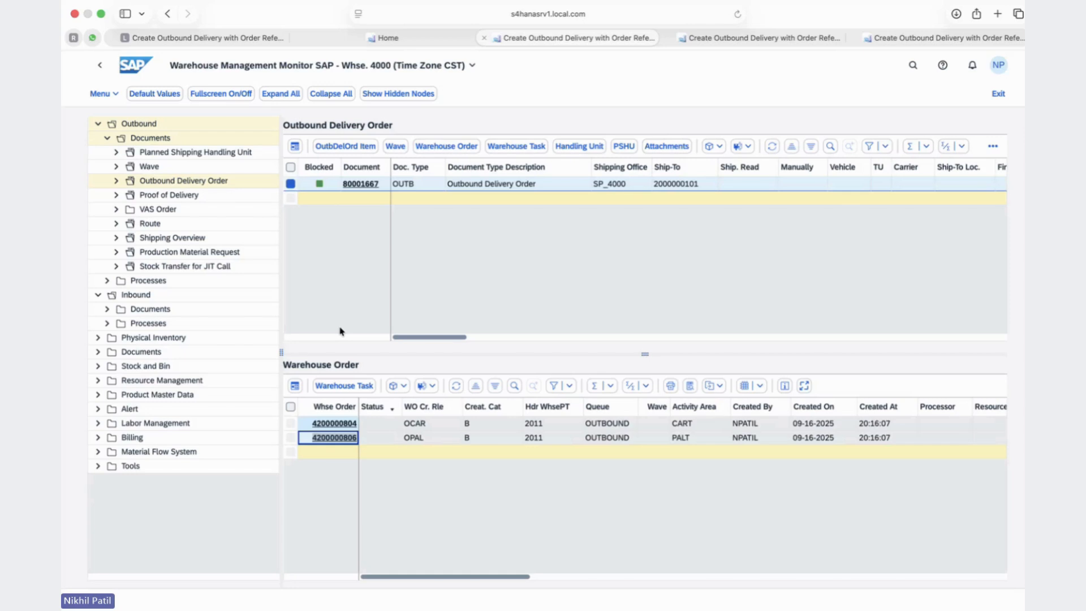
{"action": "left_click_drag", "start_coordinate": [311, 424], "coordinate": [359, 427]}
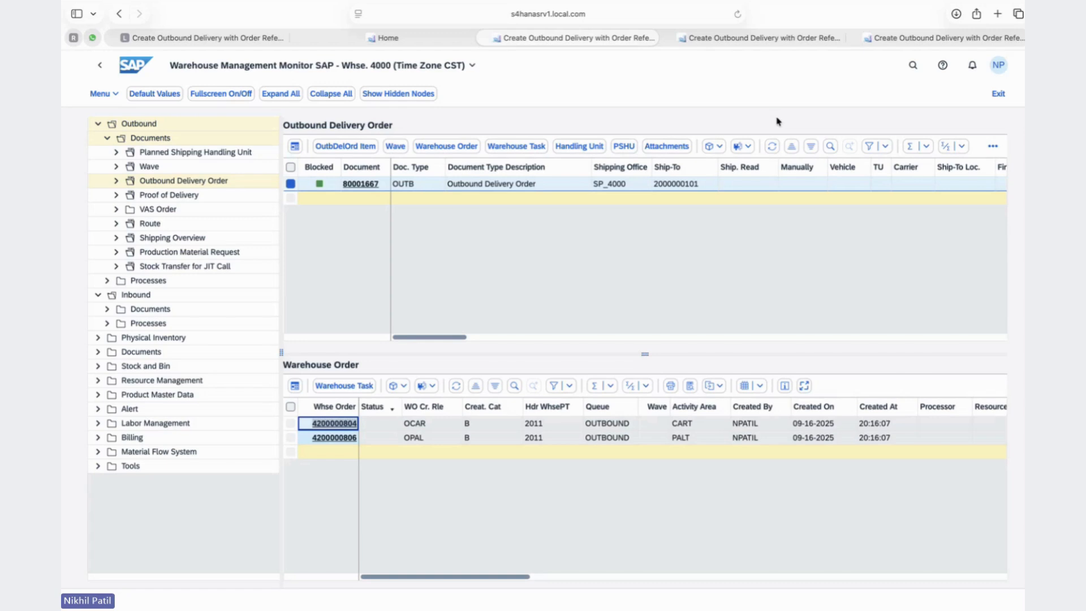
{"action": "left_click", "coordinate": [780, 41]}
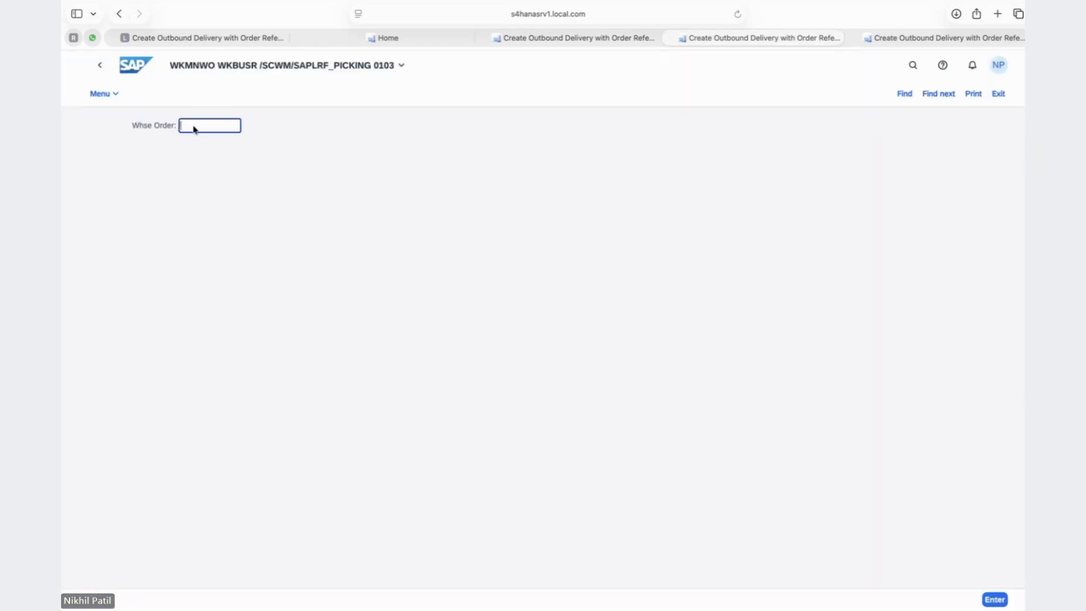
{"action": "key", "text": "super+v"}
{"action": "key", "text": "Return"}
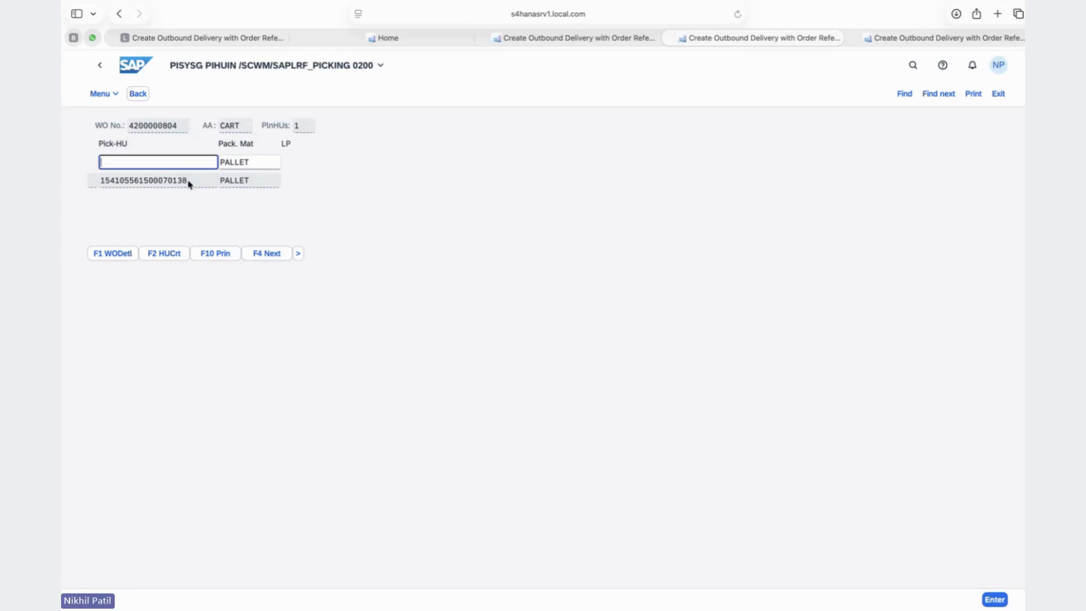
{"action": "key", "text": "Tab"}
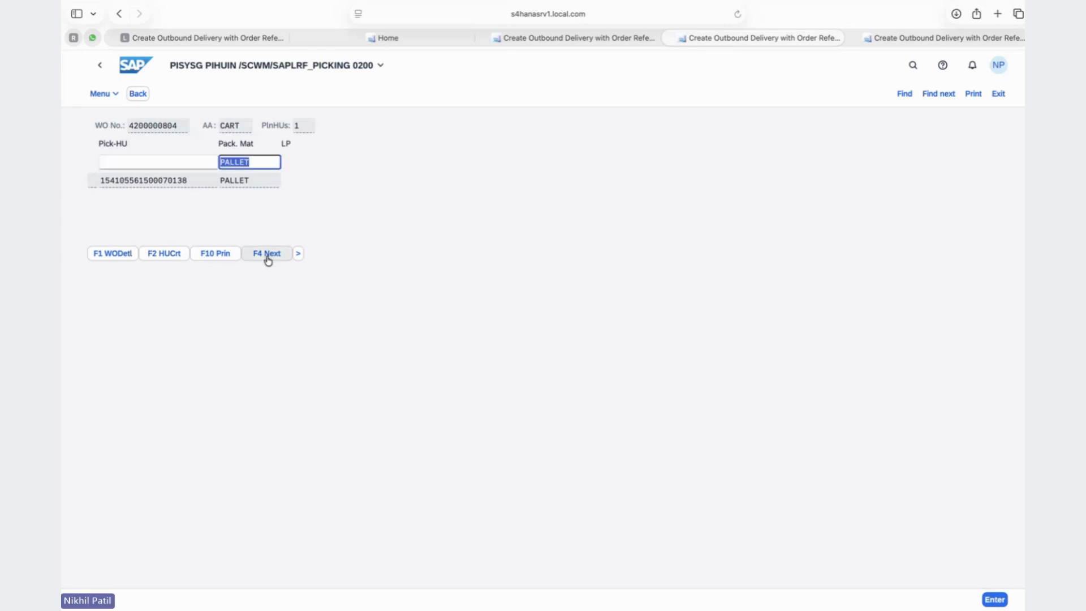
{"action": "left_click", "coordinate": [267, 255]}
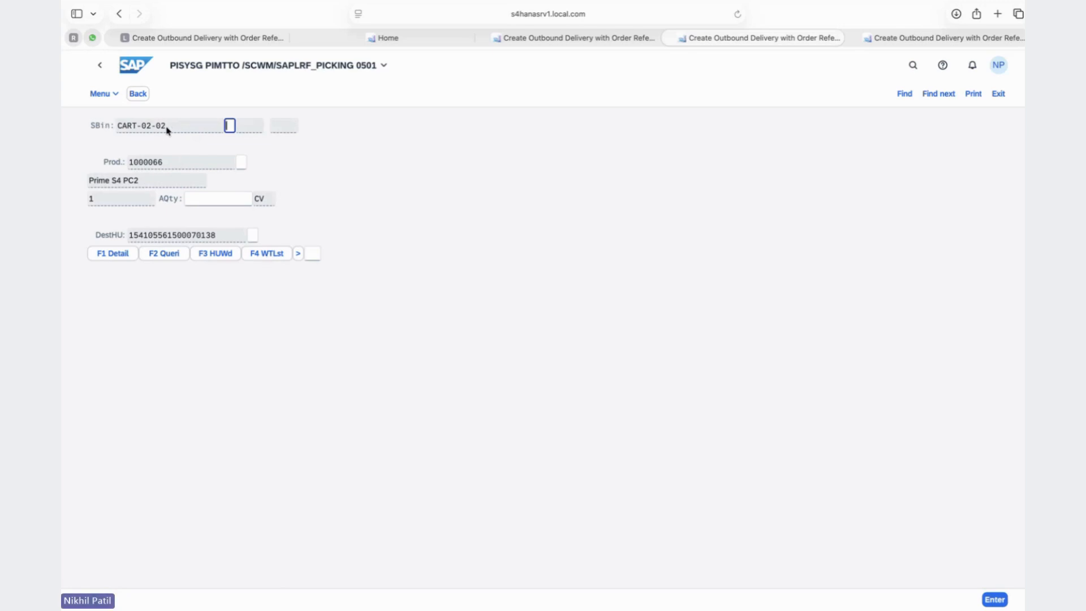
Verify source bin CART-02-02 and product 1000066 for the carton pick.
{"action": "left_click_drag", "start_coordinate": [167, 129], "coordinate": [115, 126]}
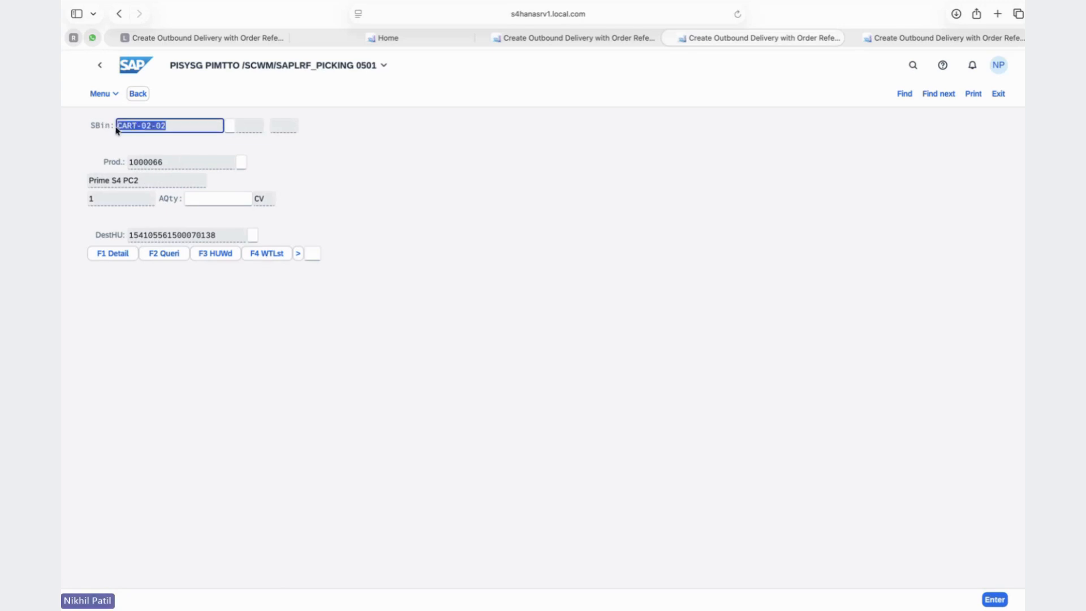
{"action": "left_click", "coordinate": [233, 127]}
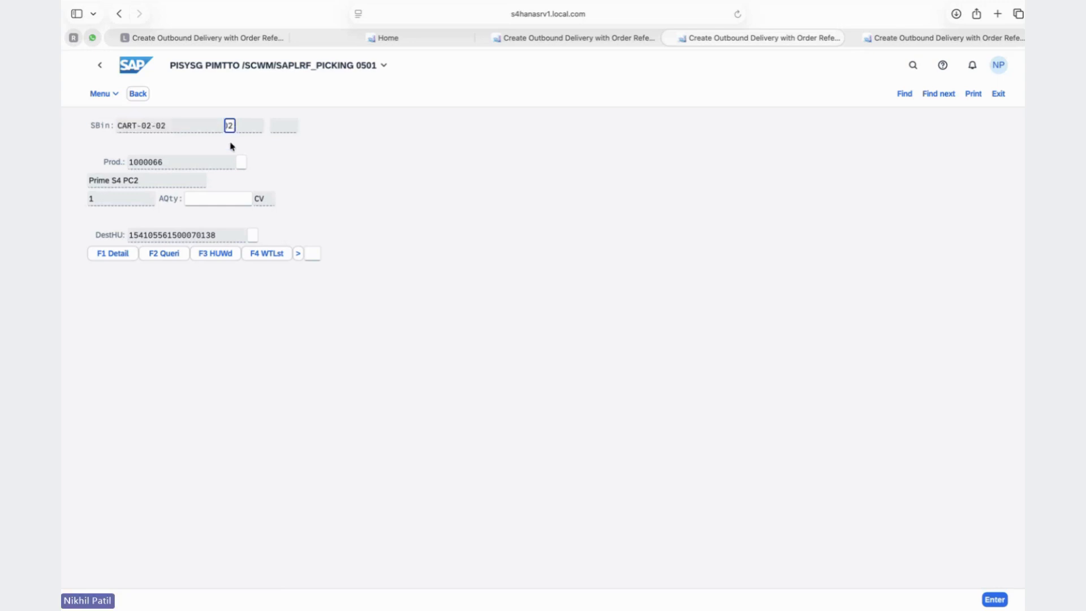
{"action": "key", "text": "Return"}
{"action": "left_click_drag", "start_coordinate": [195, 161], "coordinate": [129, 163]}
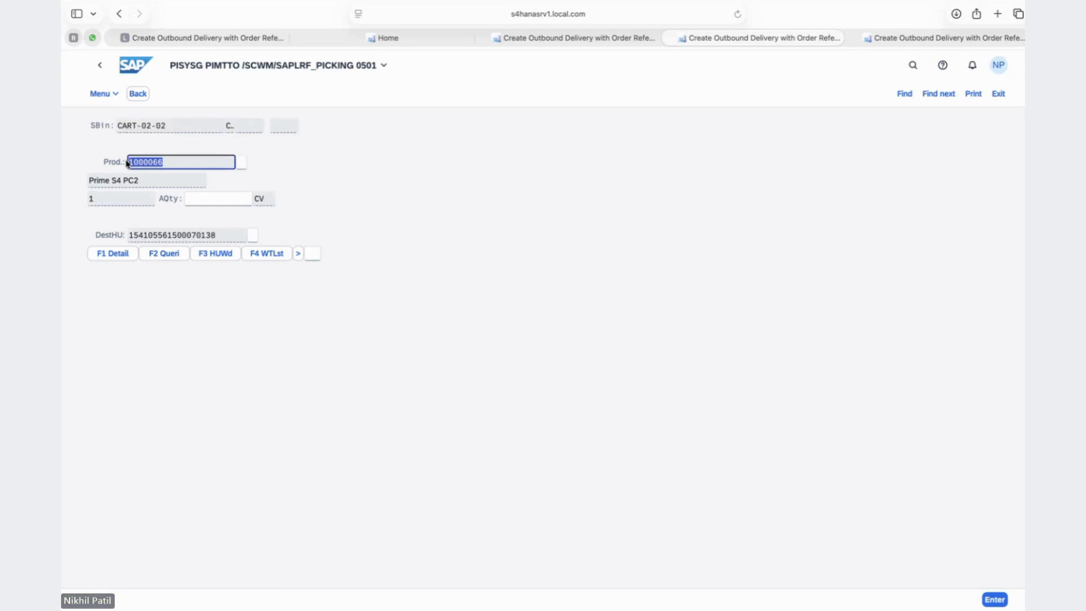
{"action": "left_click", "coordinate": [242, 162]}
{"action": "type", "text": "1"}
{"action": "key", "text": "Return"}
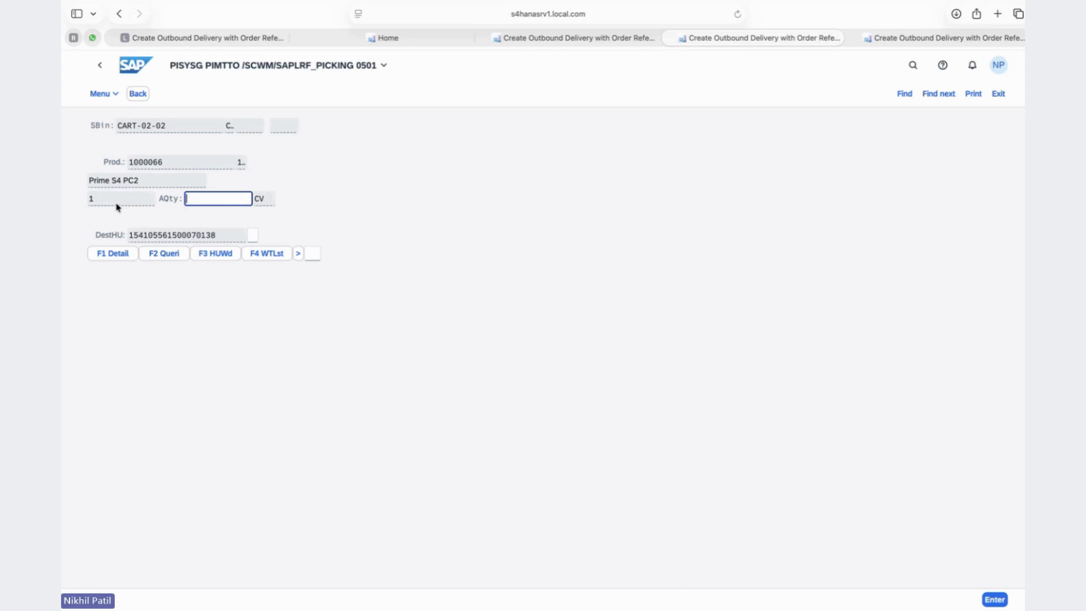
Set the carton pick's actual quantity to 1 CV and verify its destination handling unit with the required digits.
{"action": "type", "text": "1"}
{"action": "key", "text": "Tab"}
{"action": "left_click_drag", "start_coordinate": [221, 241], "coordinate": [129, 239]}
{"action": "left_click", "coordinate": [255, 235]}
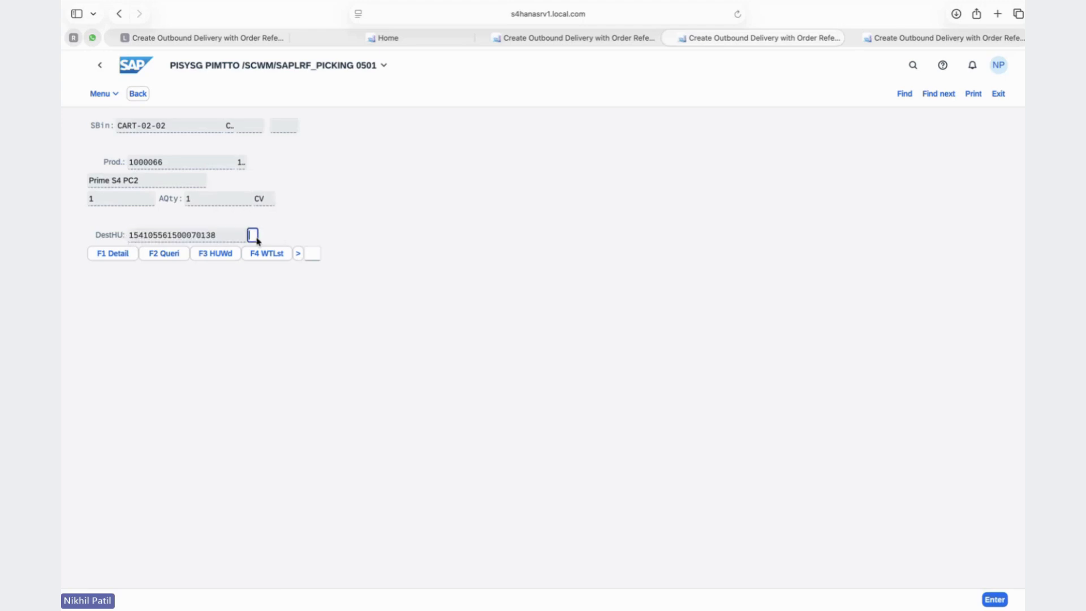
{"action": "type", "text": "18"}
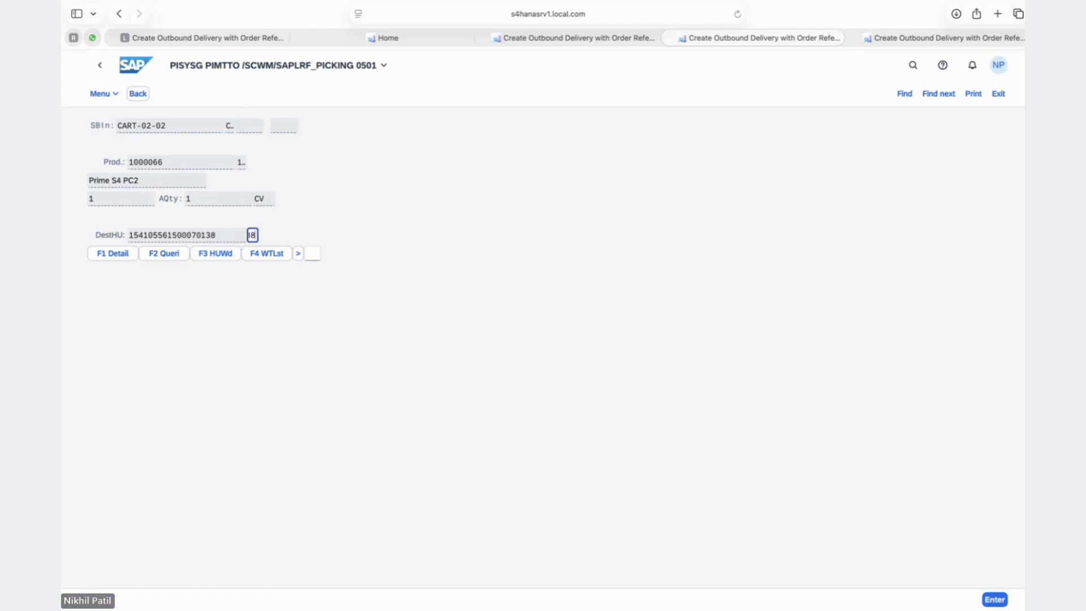
{"action": "key", "text": "Return"}
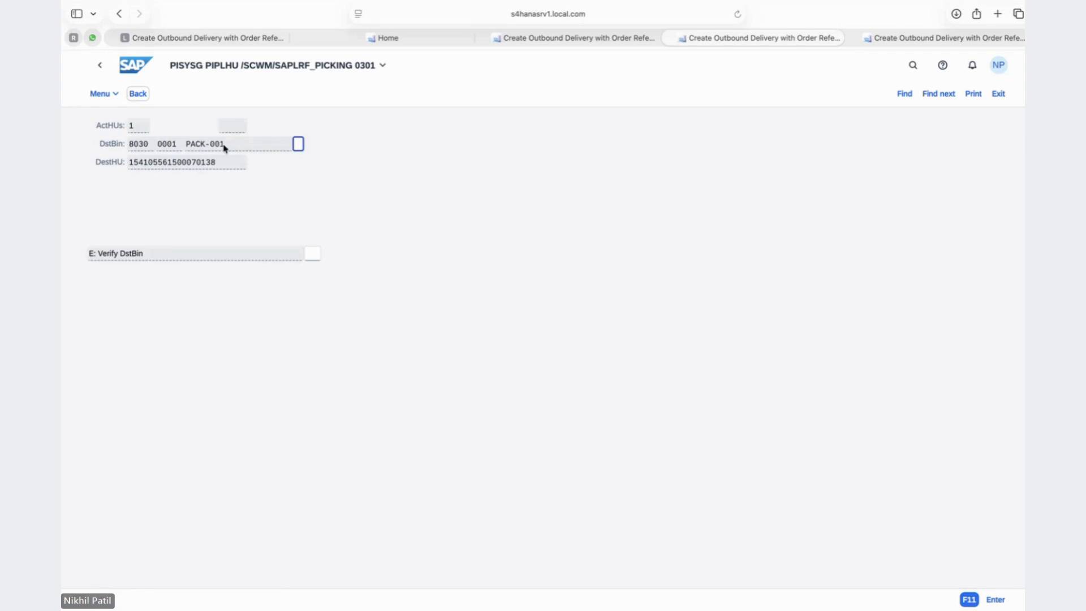
Verify destination bin PACK-001 for the picked handling unit and confirm the placement.
{"action": "left_click_drag", "start_coordinate": [232, 145], "coordinate": [186, 148]}
{"action": "left_click", "coordinate": [206, 142]}
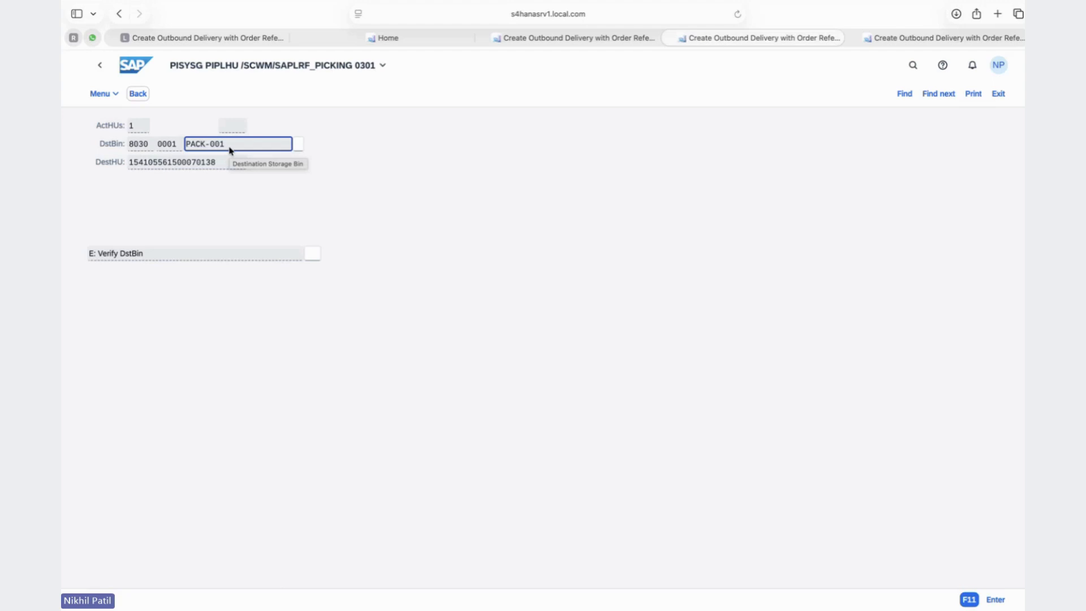
{"action": "left_click_drag", "start_coordinate": [230, 150], "coordinate": [184, 148]}
{"action": "key", "text": "super+c"}
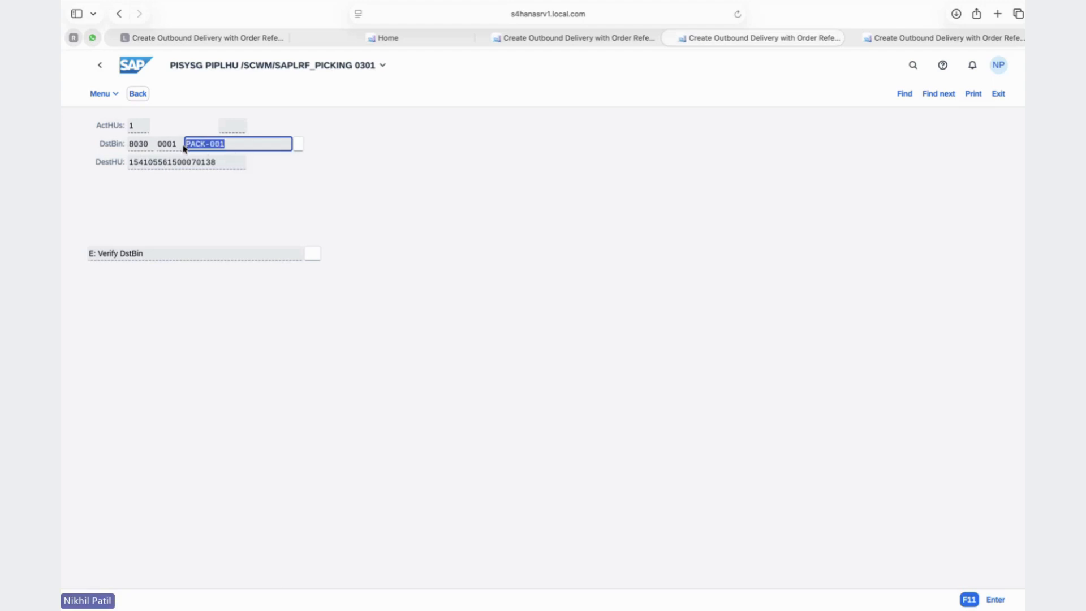
{"action": "left_click", "coordinate": [298, 144]}
{"action": "key", "text": "super+v"}
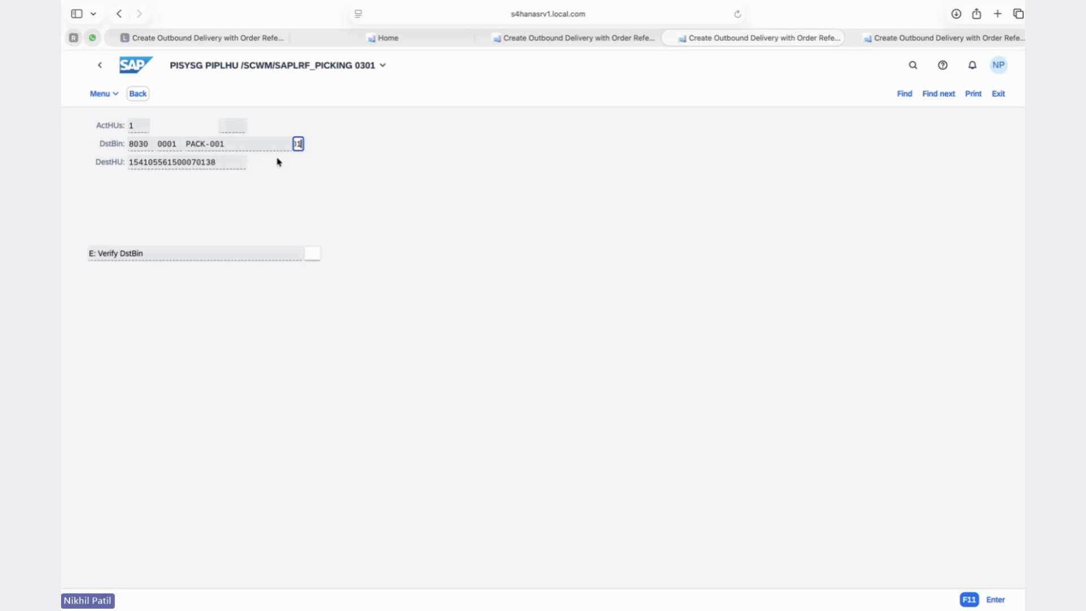
{"action": "key", "text": "Return"}
In the warehouse monitor, refresh the outbound delivery order, check its open warehouse orders, and display its handling units.
{"action": "key", "text": "ctrl+shift+Tab"}
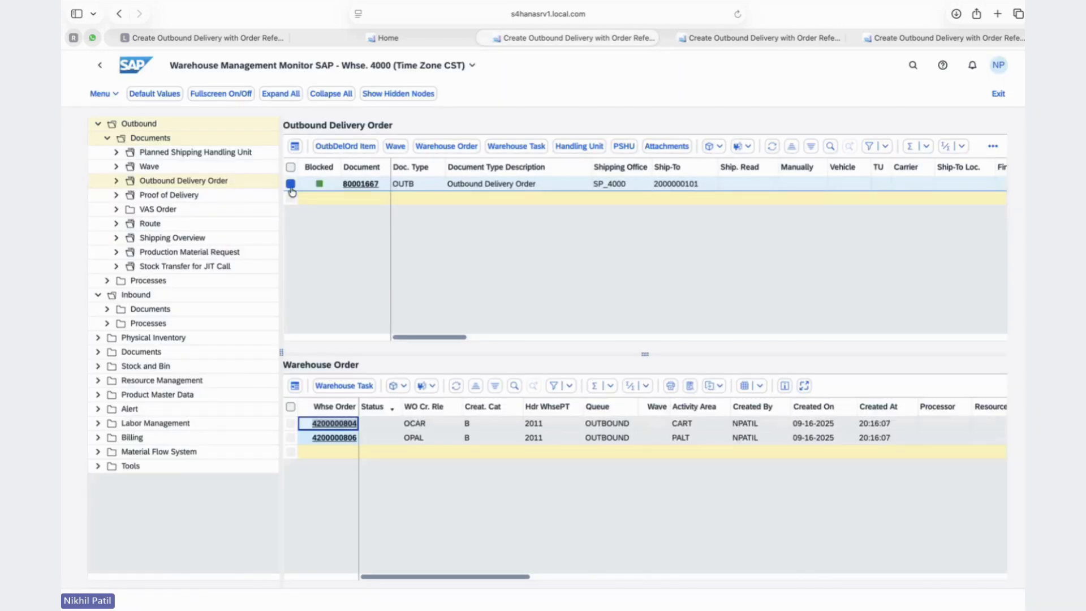
{"action": "left_click", "coordinate": [772, 147]}
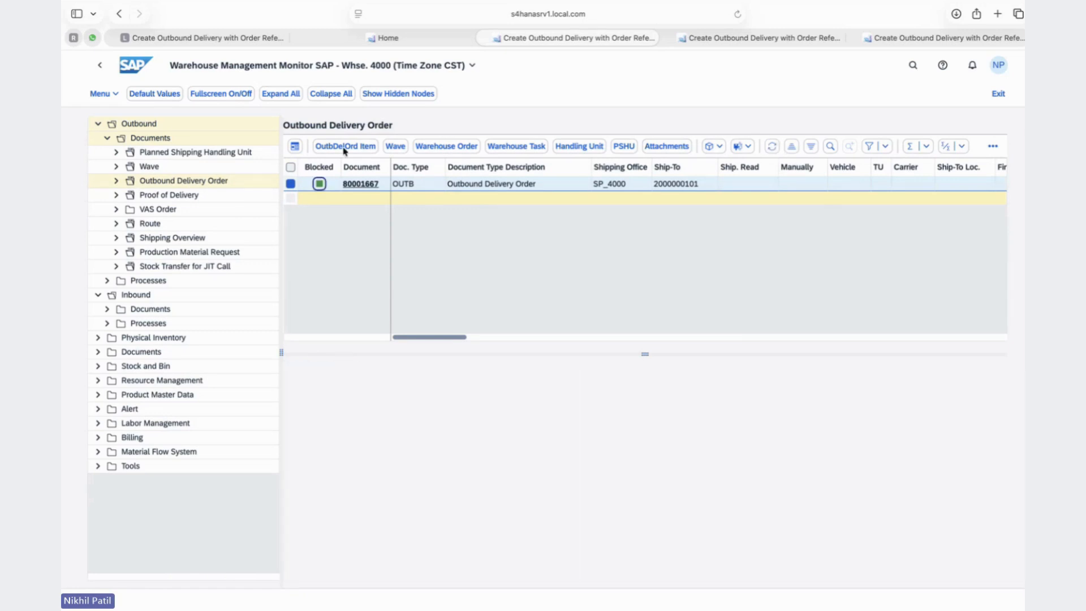
{"action": "left_click", "coordinate": [445, 147]}
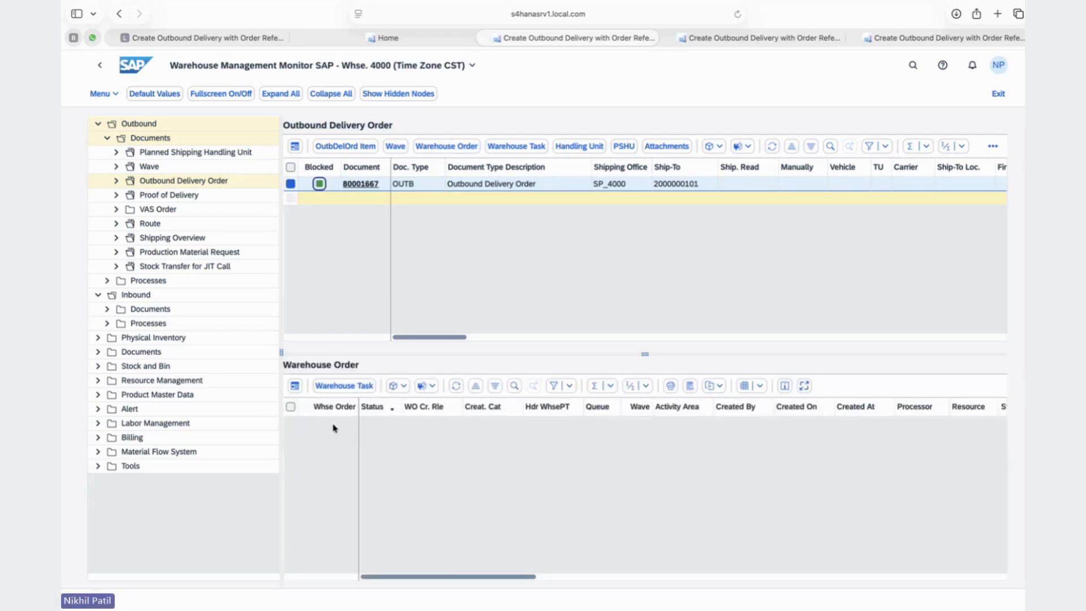
{"action": "left_click", "coordinate": [574, 146]}
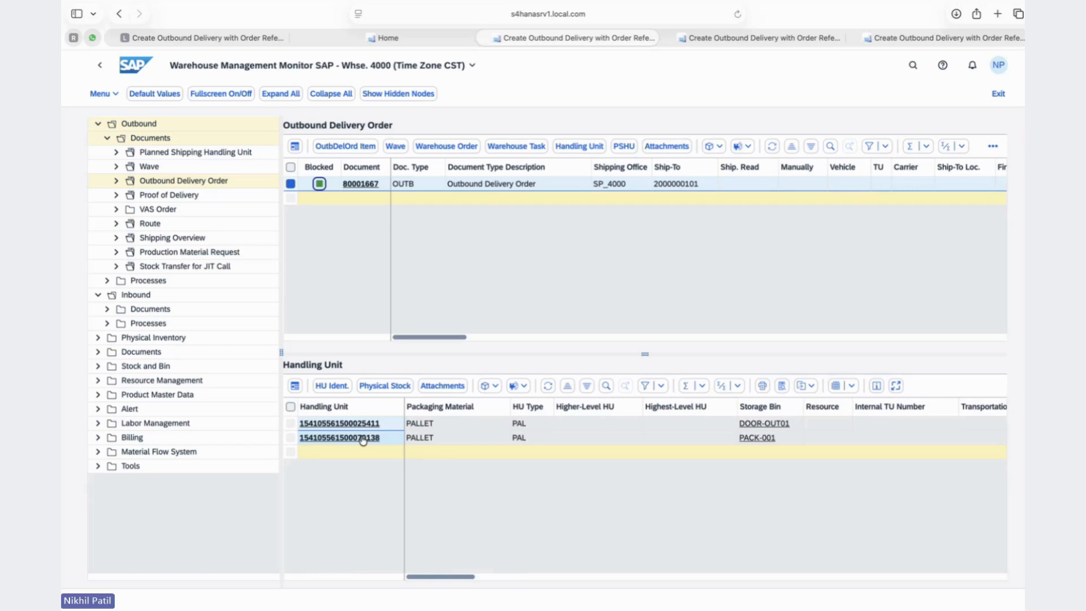
Open the Pack Outbound Deliveries app from the EWM Settings/master data group on the home page.
{"action": "left_click", "coordinate": [941, 39]}
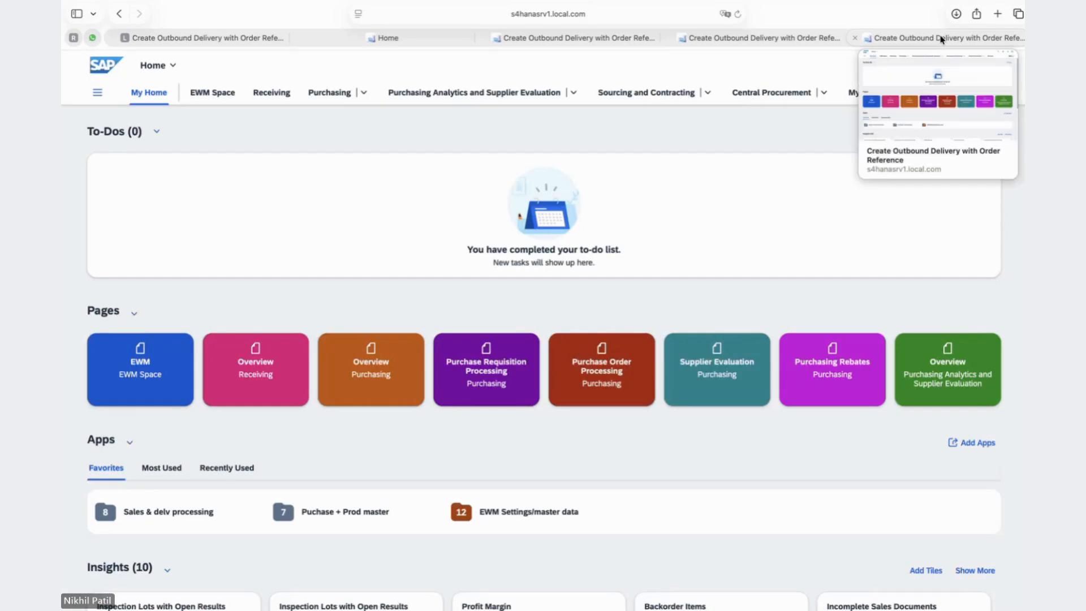
{"action": "left_click", "coordinate": [481, 505]}
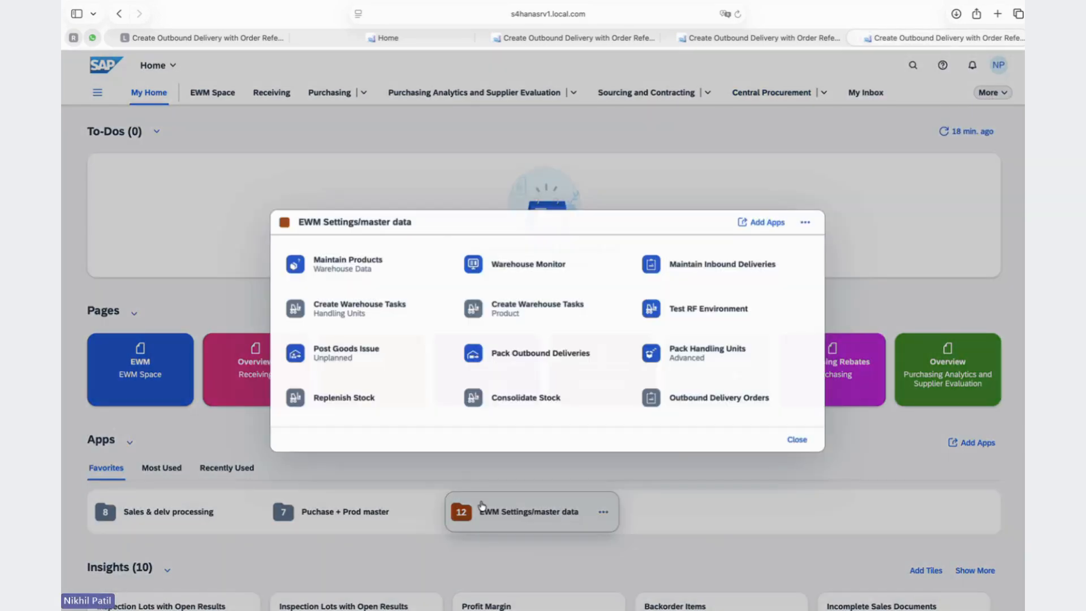
{"action": "left_click", "coordinate": [531, 355]}
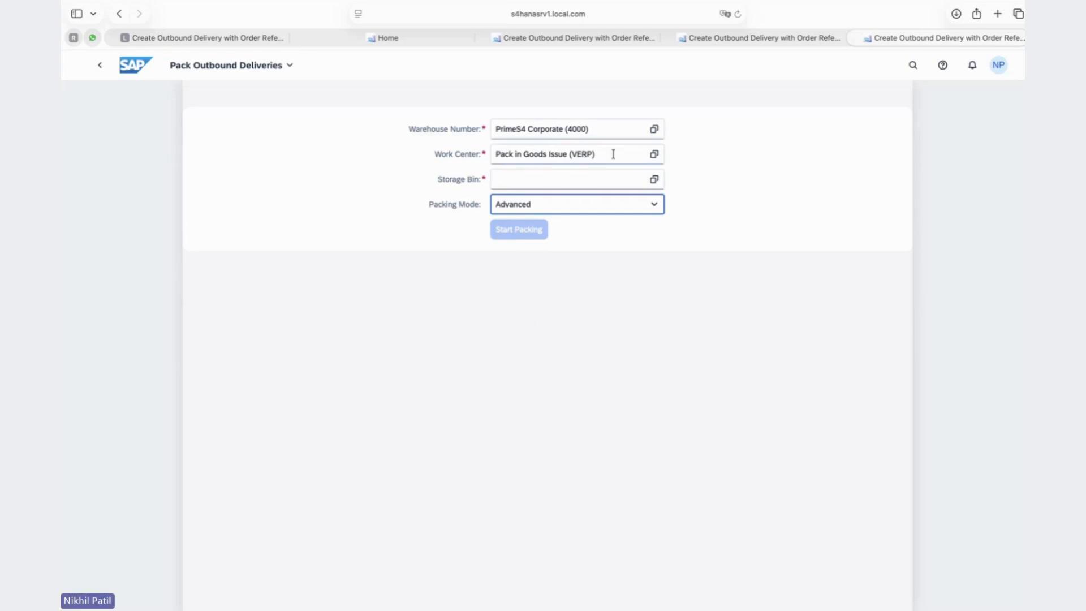
Copy storage bin PACK-001 from the monitor into the packing entry screen and start packing at work center VERP.
{"action": "left_click", "coordinate": [590, 177]}
{"action": "left_click", "coordinate": [567, 38]}
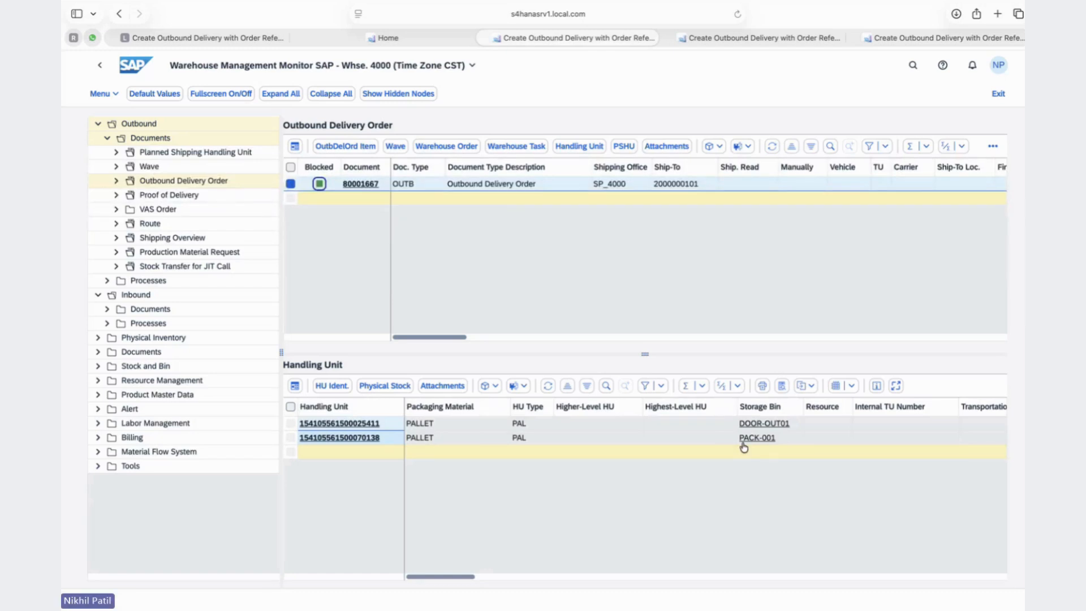
{"action": "left_click", "coordinate": [764, 441]}
{"action": "double_click", "coordinate": [747, 441]}
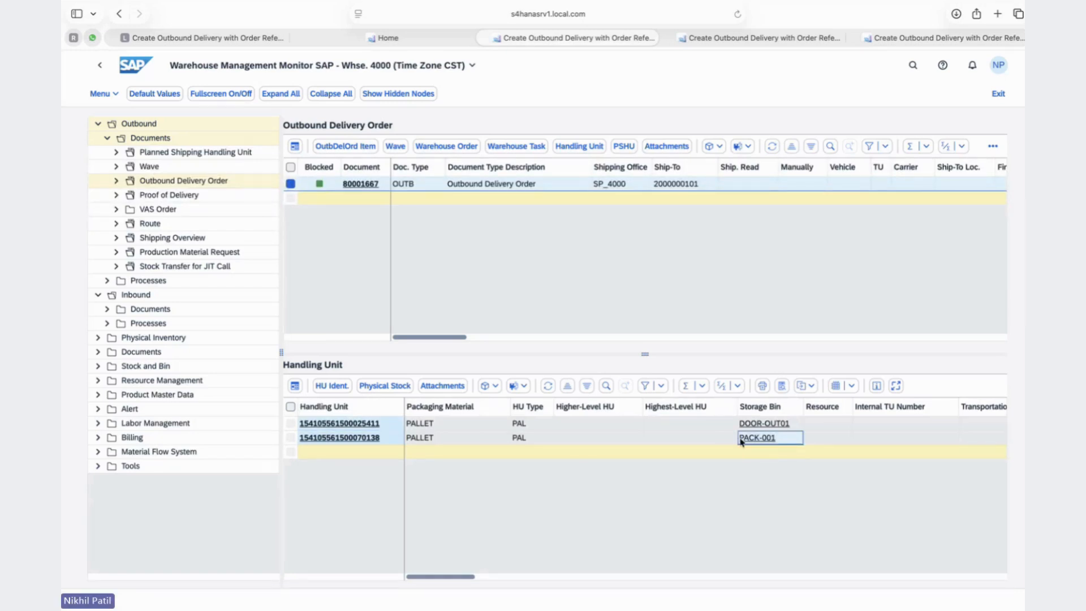
{"action": "double_click", "coordinate": [743, 441]}
{"action": "key", "text": "super+c"}
{"action": "left_click", "coordinate": [905, 37]}
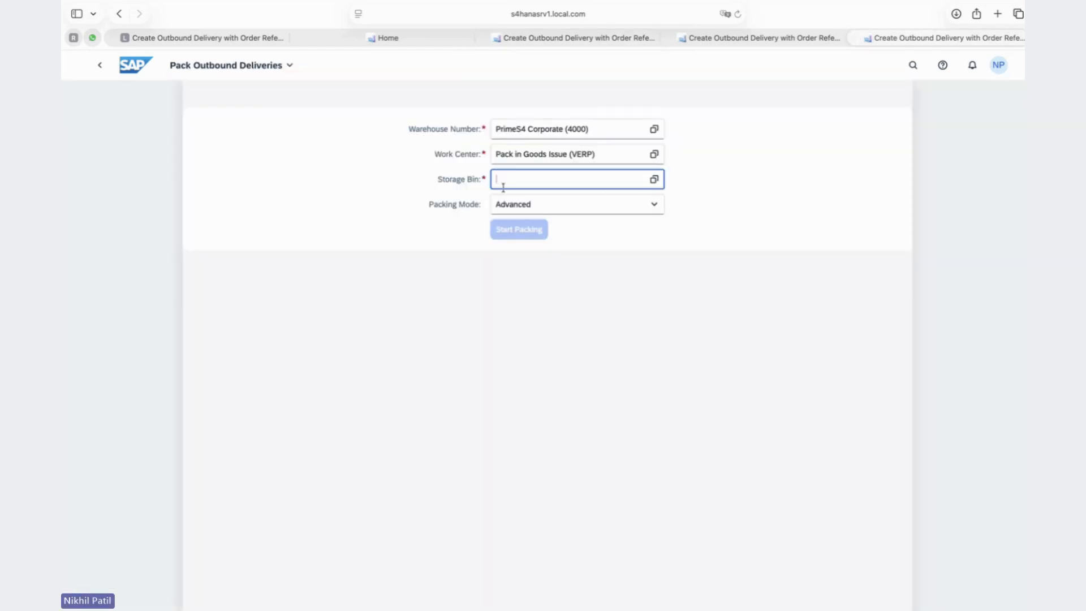
{"action": "key", "text": "super+v"}
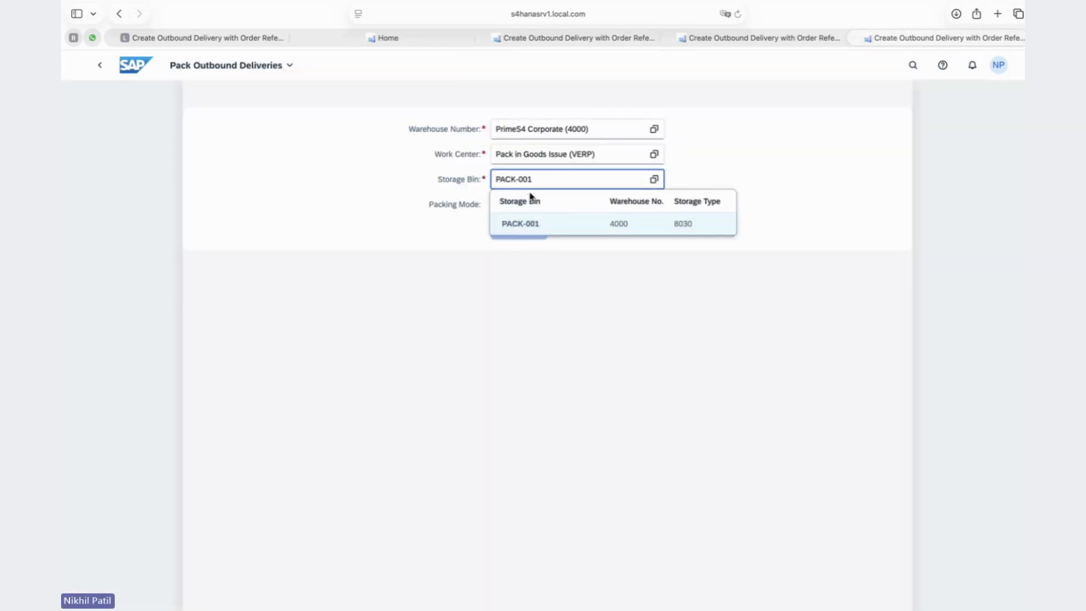
{"action": "left_click", "coordinate": [515, 231]}
{"action": "left_click", "coordinate": [515, 236]}
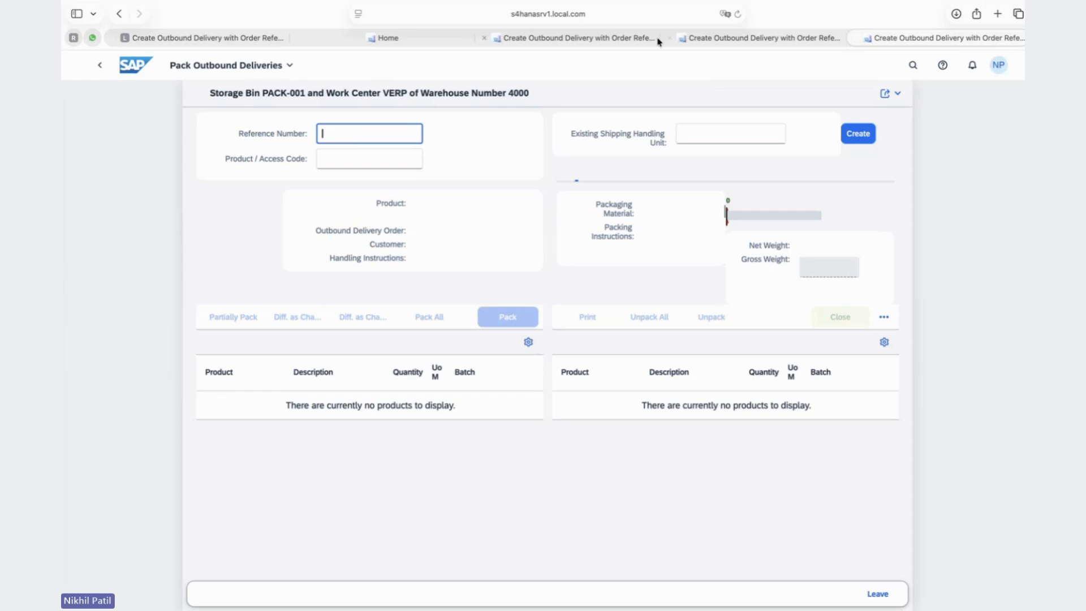
Copy the number of the handling unit in PACK-001 from the monitor and enter it as the packing reference number.
{"action": "left_click", "coordinate": [712, 39]}
{"action": "left_click", "coordinate": [584, 41]}
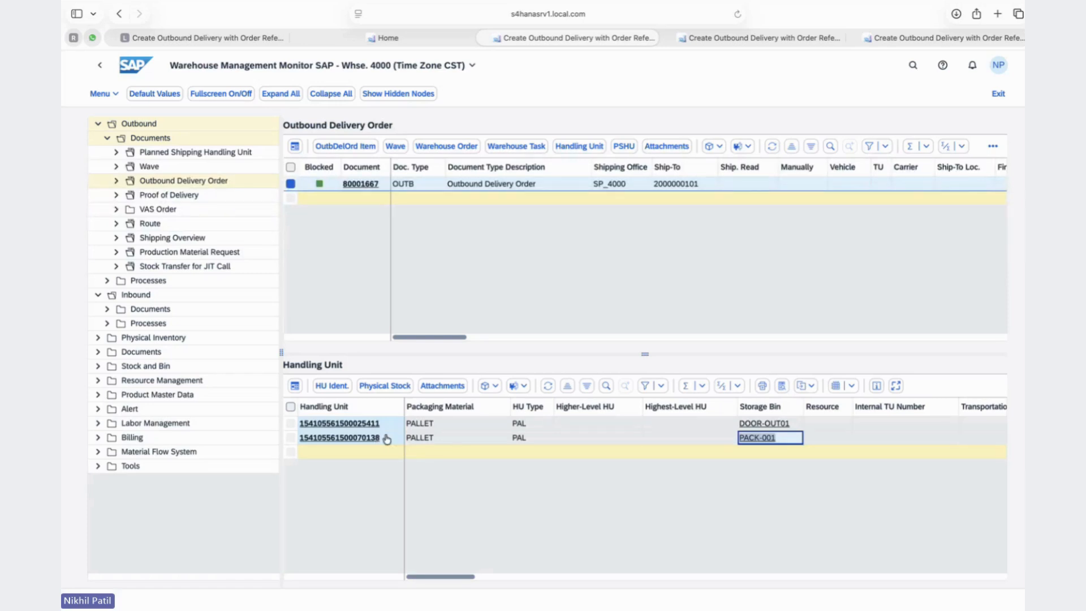
{"action": "left_click", "coordinate": [309, 439]}
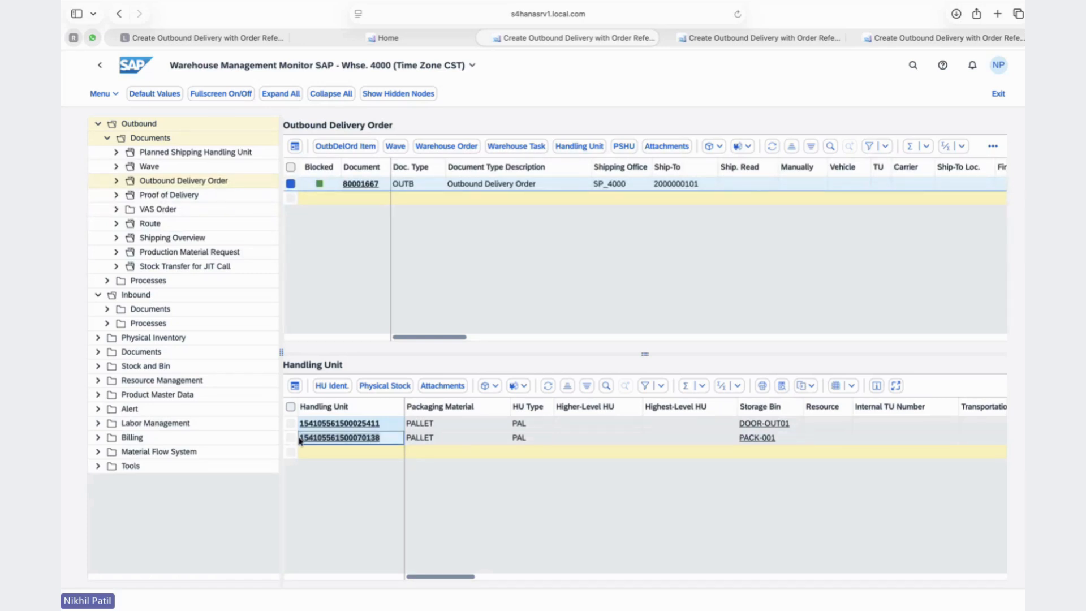
{"action": "key", "text": "ctrl+c"}
{"action": "left_click", "coordinate": [880, 39]}
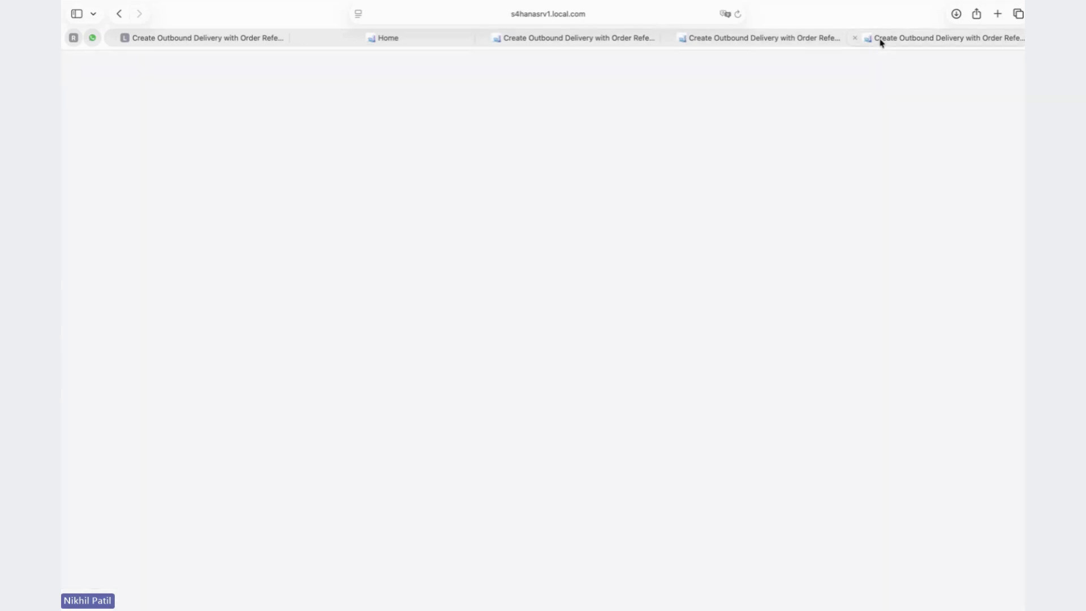
{"action": "key", "text": "ctrl+v"}
{"action": "key", "text": "Return"}
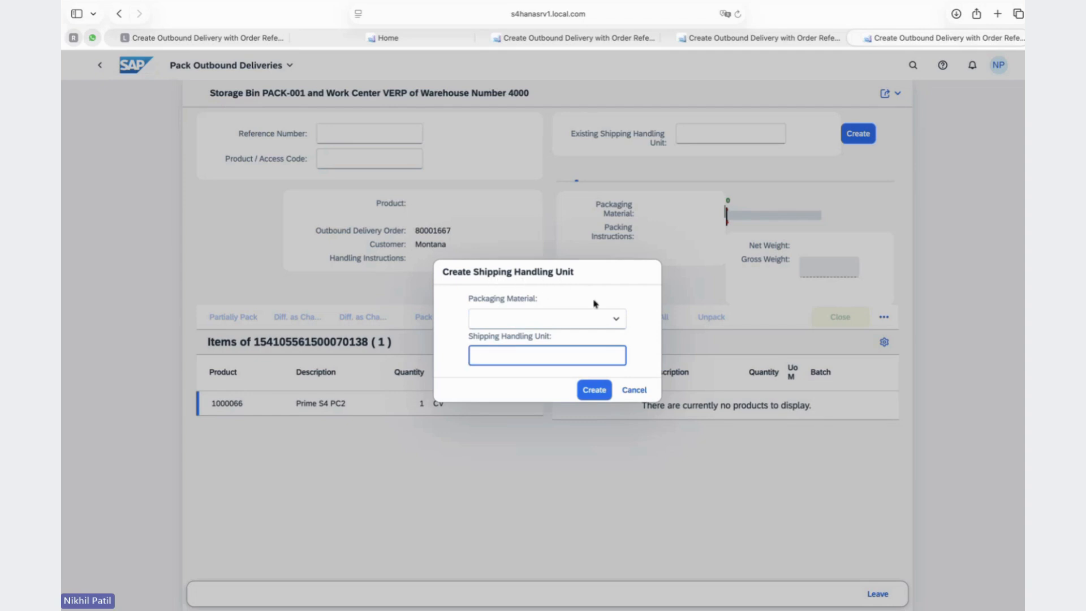
Create a shipping handling unit with packaging material PALLET - Prime S4 Pallet.
{"action": "left_click", "coordinate": [612, 322]}
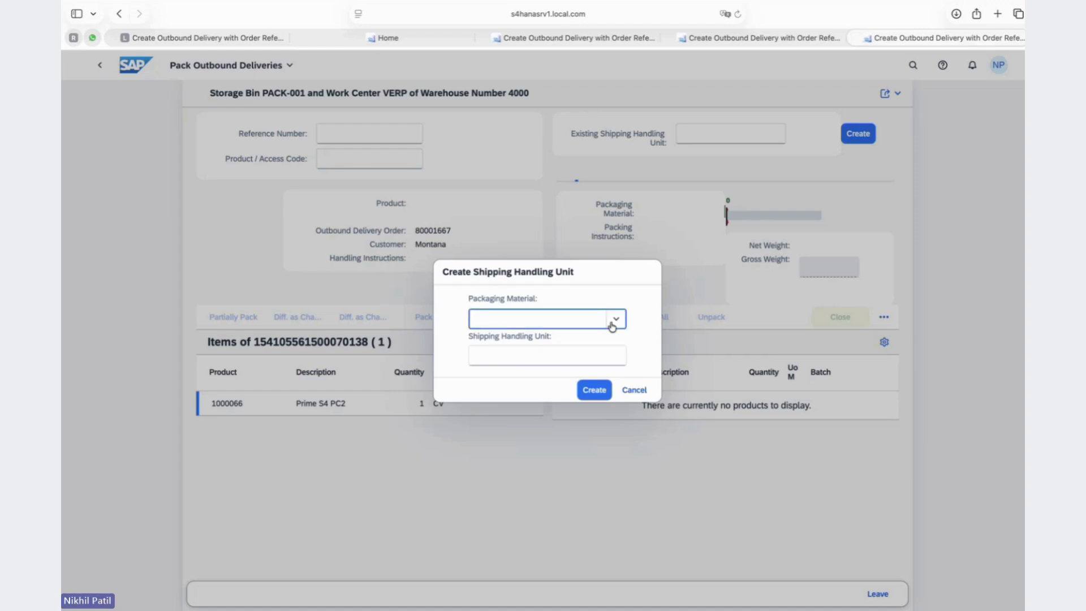
{"action": "scroll", "coordinate": [574, 477], "scroll_direction": "down", "scroll_amount": 3}
{"action": "scroll", "coordinate": [573, 481], "scroll_direction": "down", "scroll_amount": 4}
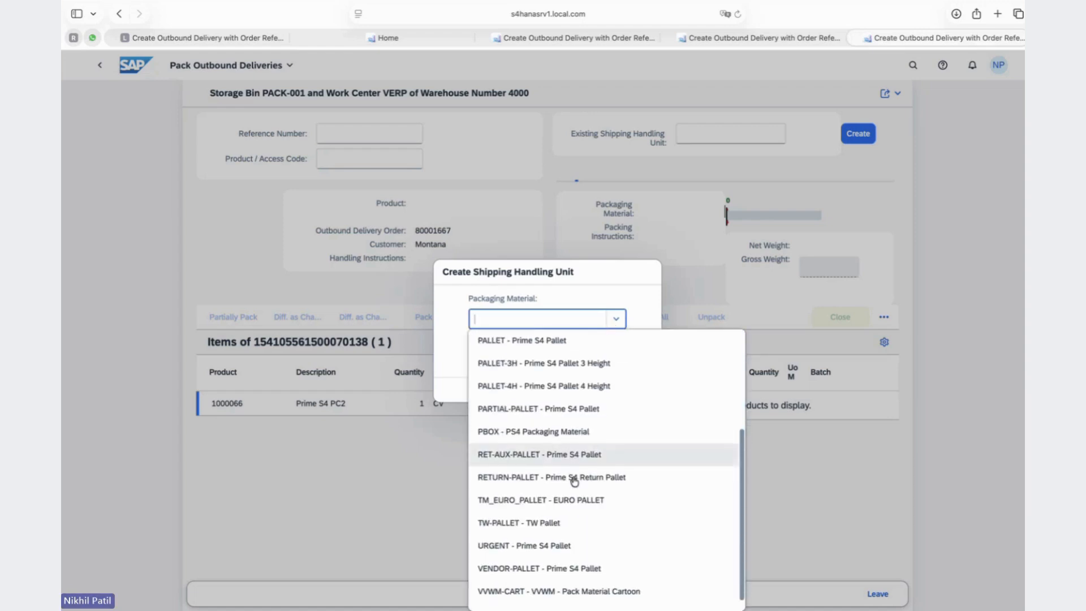
{"action": "scroll", "coordinate": [574, 481], "scroll_direction": "up", "scroll_amount": 1}
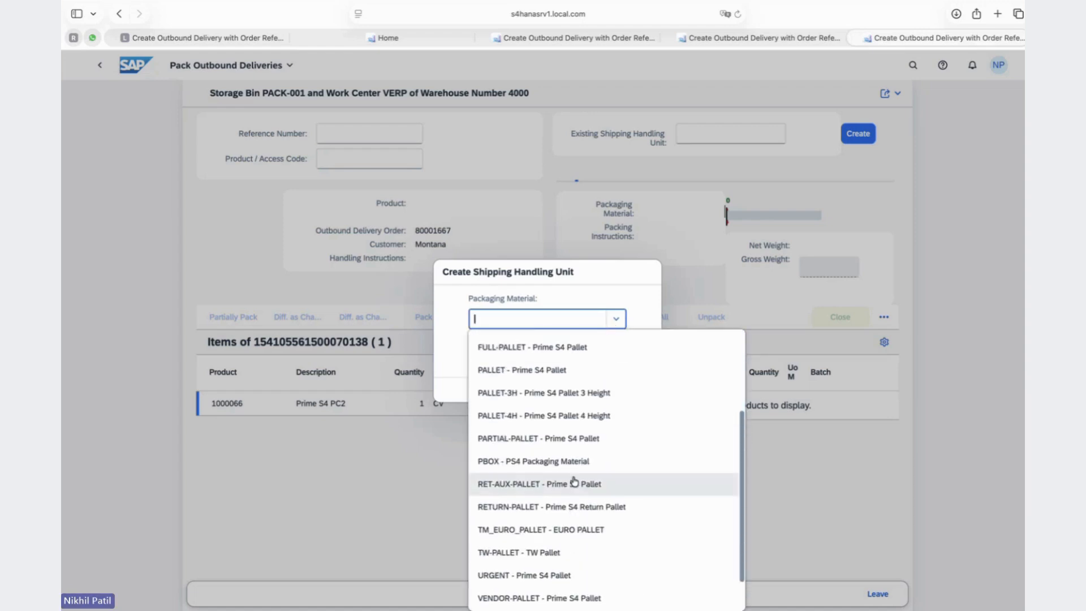
{"action": "left_click", "coordinate": [528, 376]}
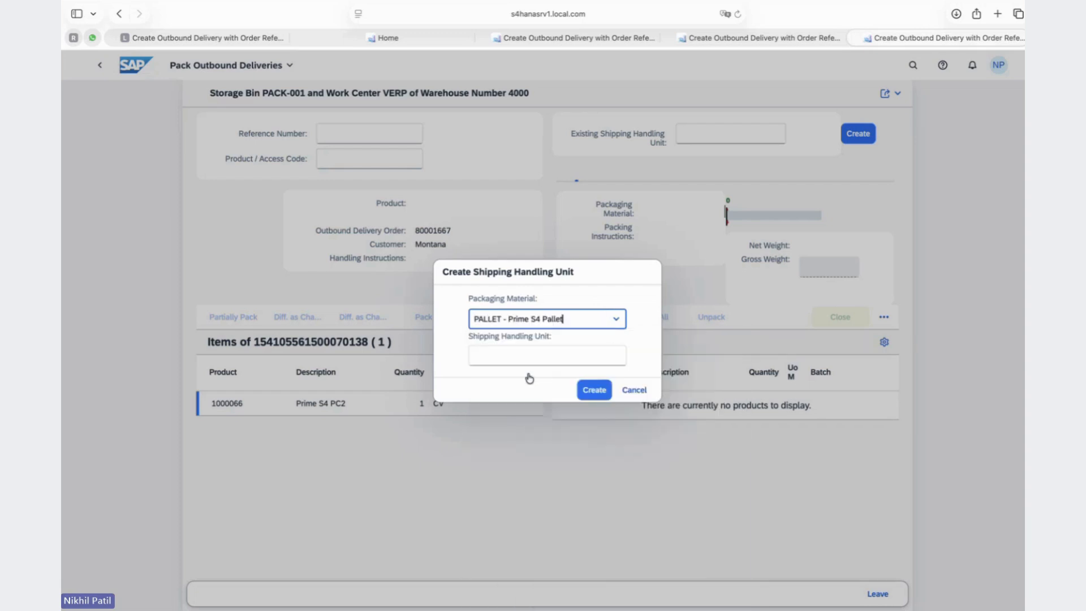
{"action": "left_click", "coordinate": [597, 396]}
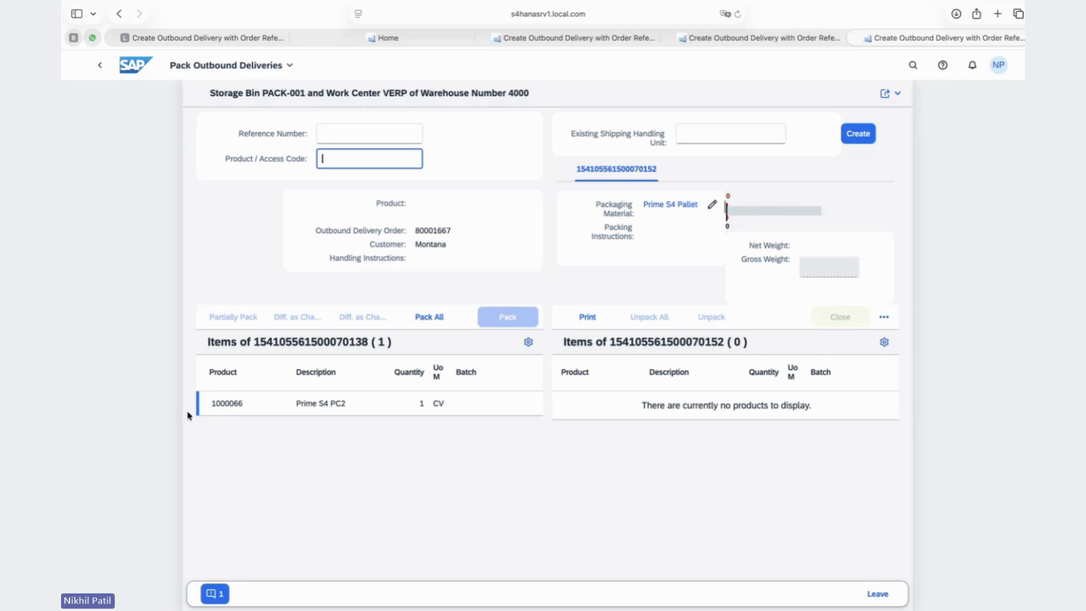
Pack product 1000066 into the new shipping handling unit, and close that unit after printing.
{"action": "left_click", "coordinate": [215, 405]}
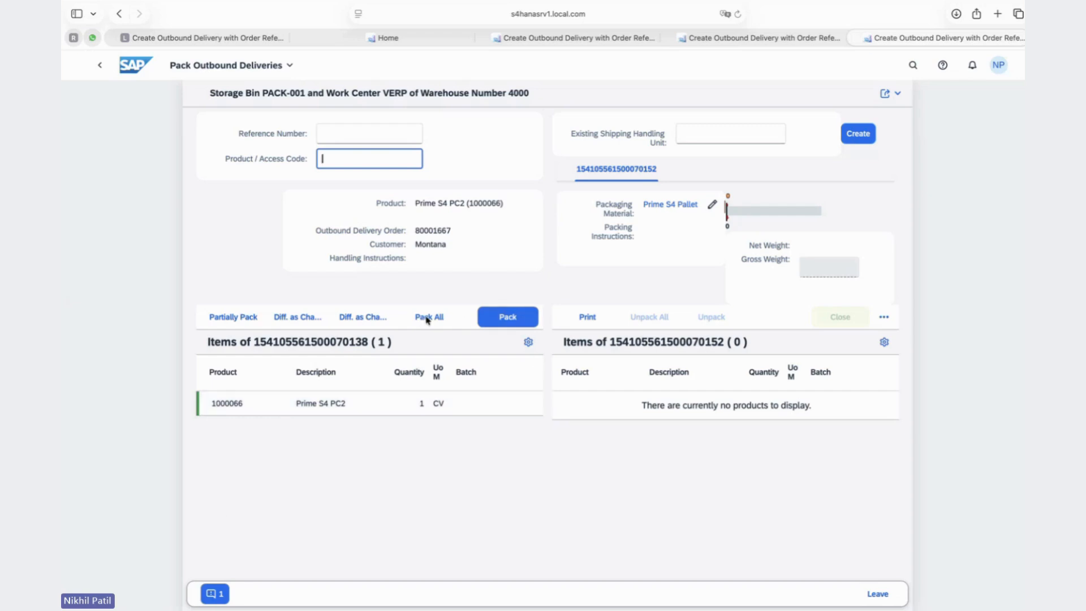
{"action": "left_click", "coordinate": [515, 322]}
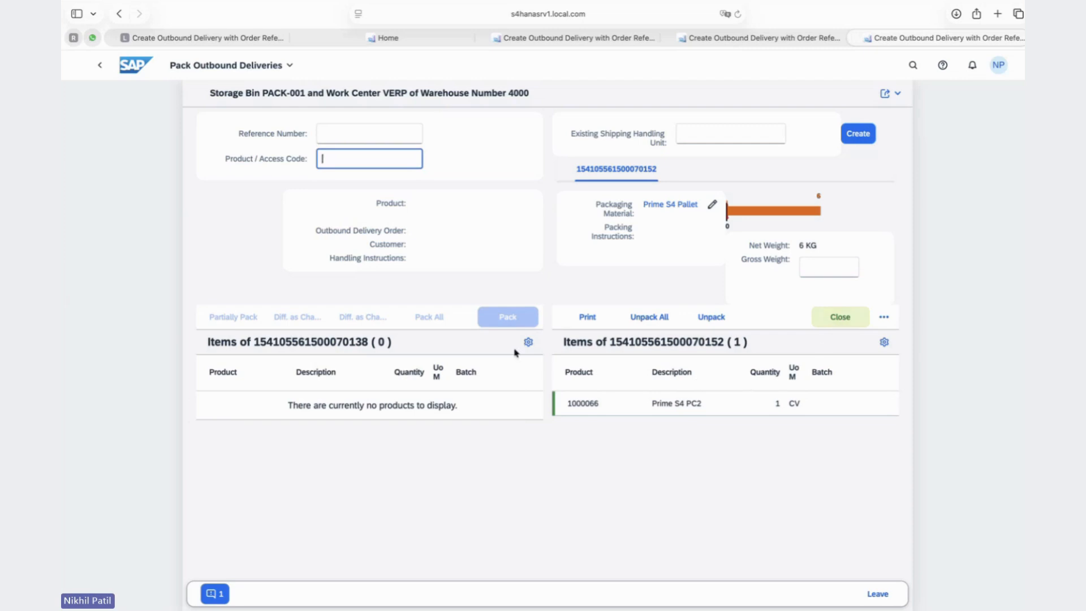
{"action": "left_click", "coordinate": [588, 320]}
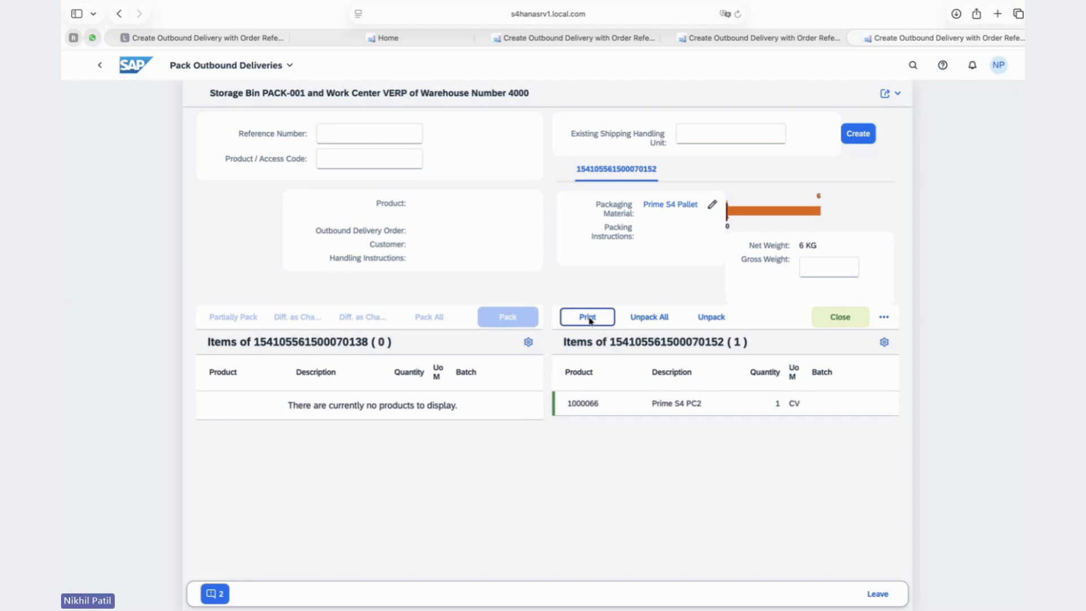
{"action": "left_click", "coordinate": [856, 317]}
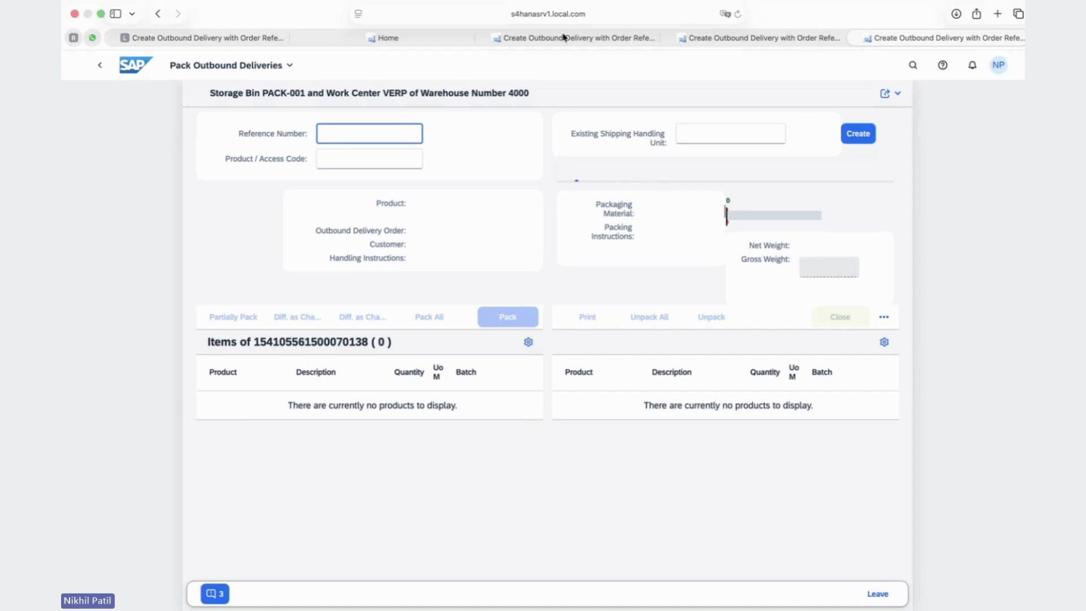
Refresh the outbound delivery order in the monitor, check its handling units and their storage bins, and return to packing.
{"action": "left_click", "coordinate": [525, 42]}
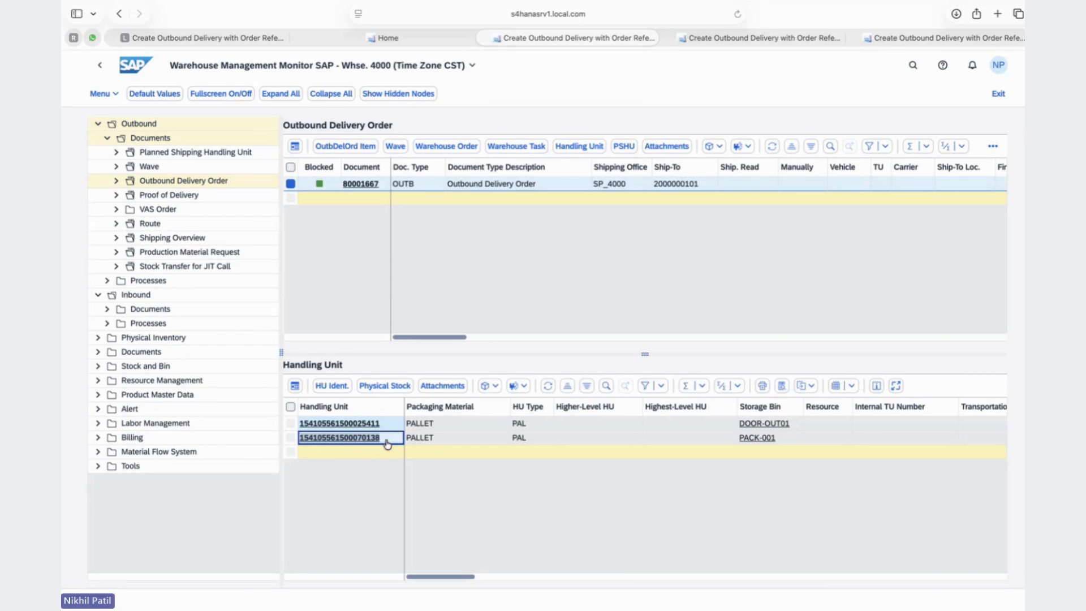
{"action": "left_click", "coordinate": [771, 151]}
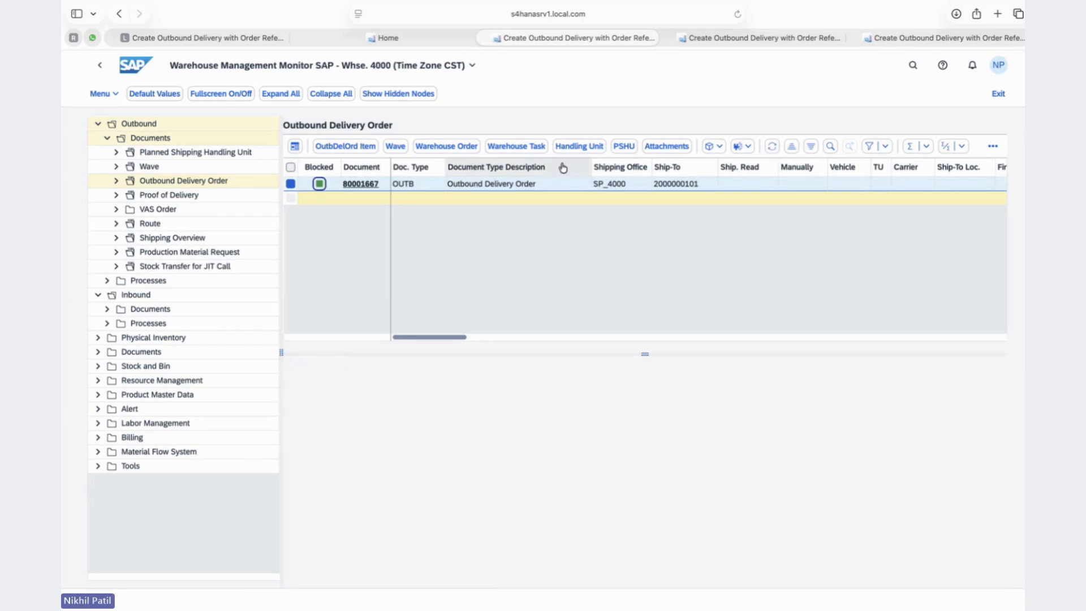
{"action": "left_click", "coordinate": [574, 148]}
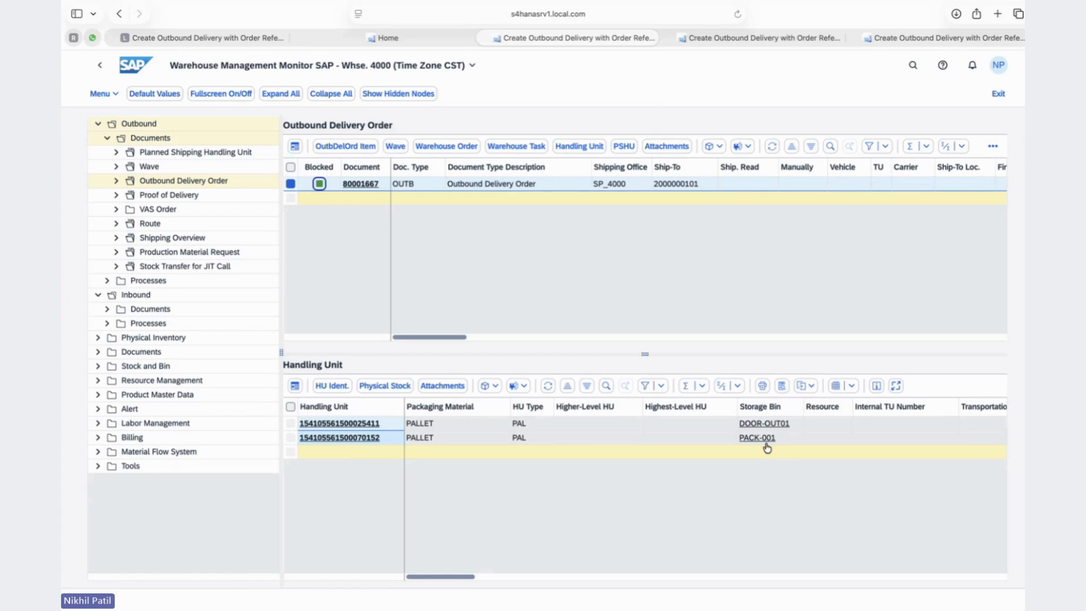
{"action": "left_click", "coordinate": [950, 42]}
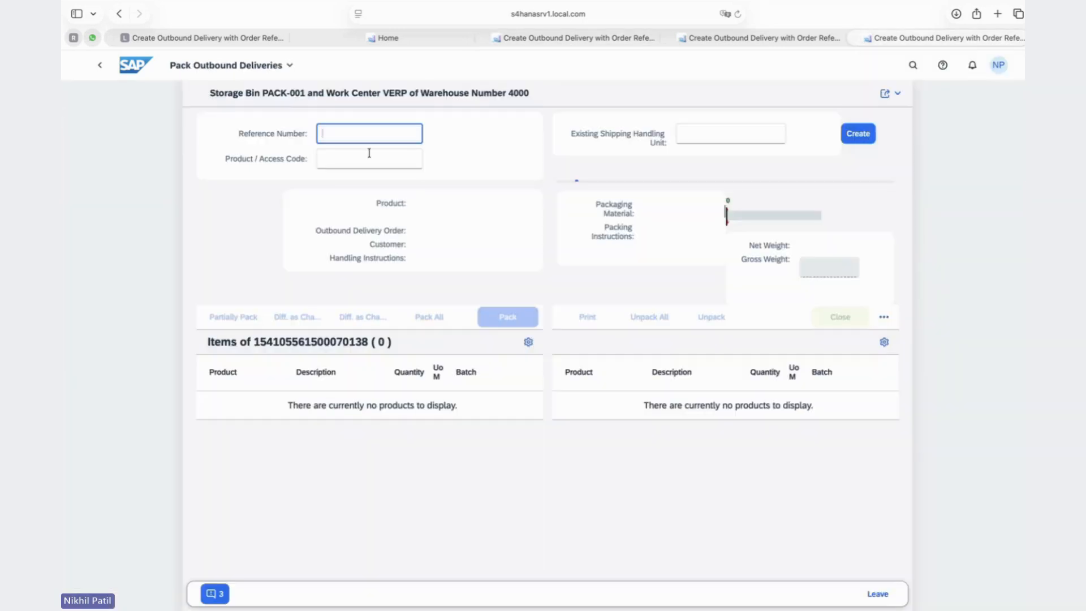
Return to the RF main menu and open Loading by HU under Outbound Processes.
{"action": "left_click", "coordinate": [758, 38]}
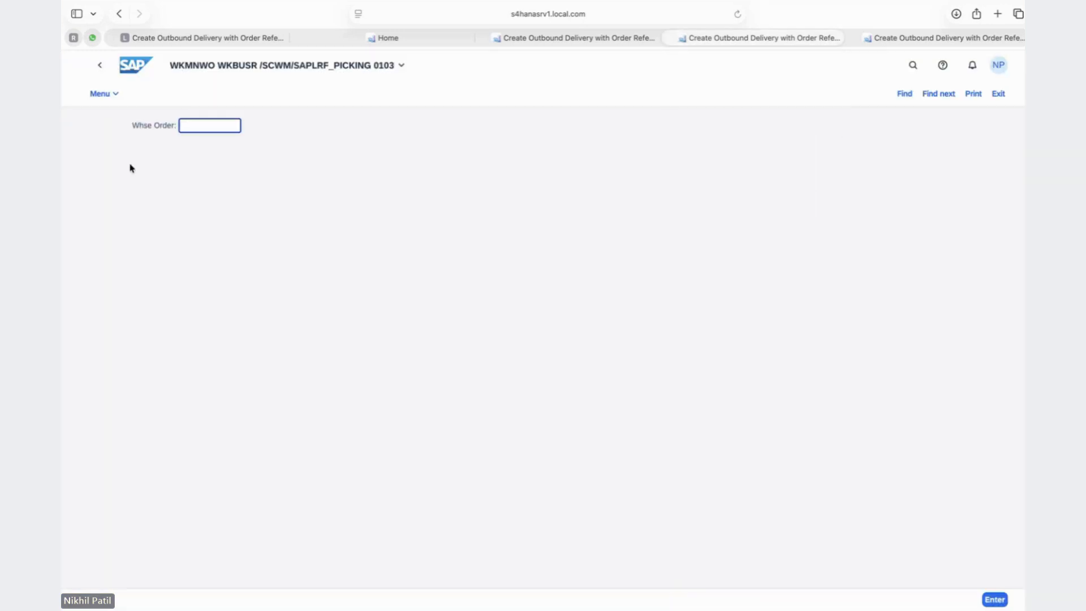
{"action": "key", "text": "F7"}
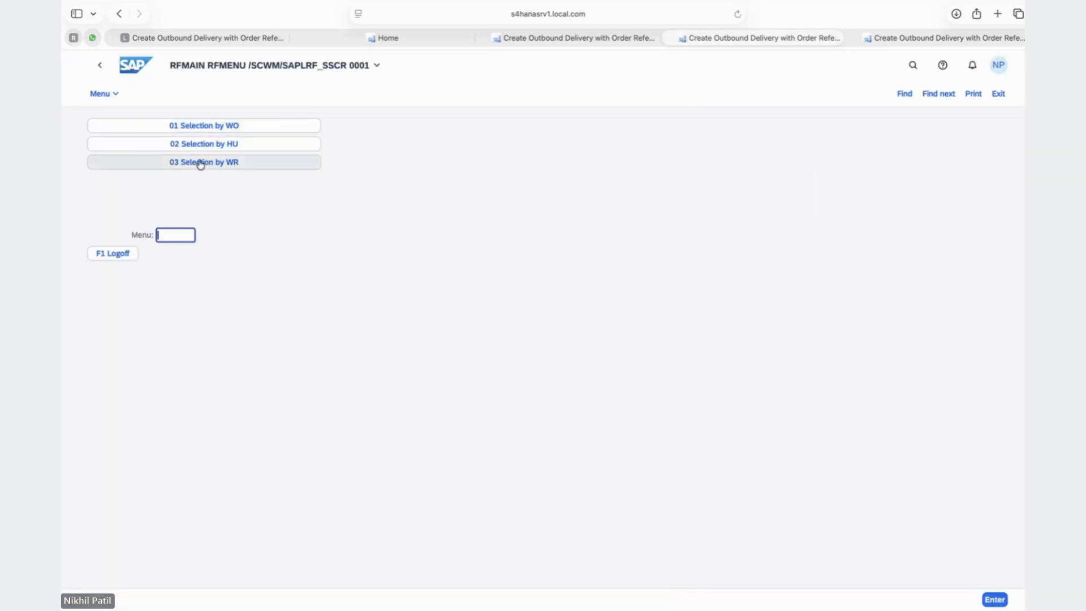
{"action": "key", "text": "F7"}
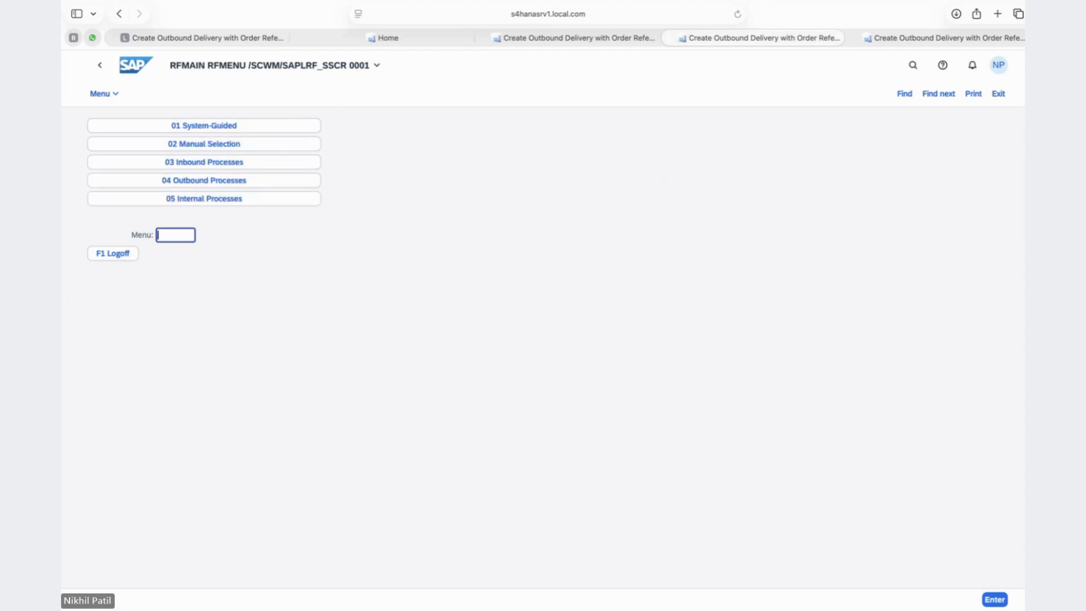
{"action": "left_click", "coordinate": [214, 186]}
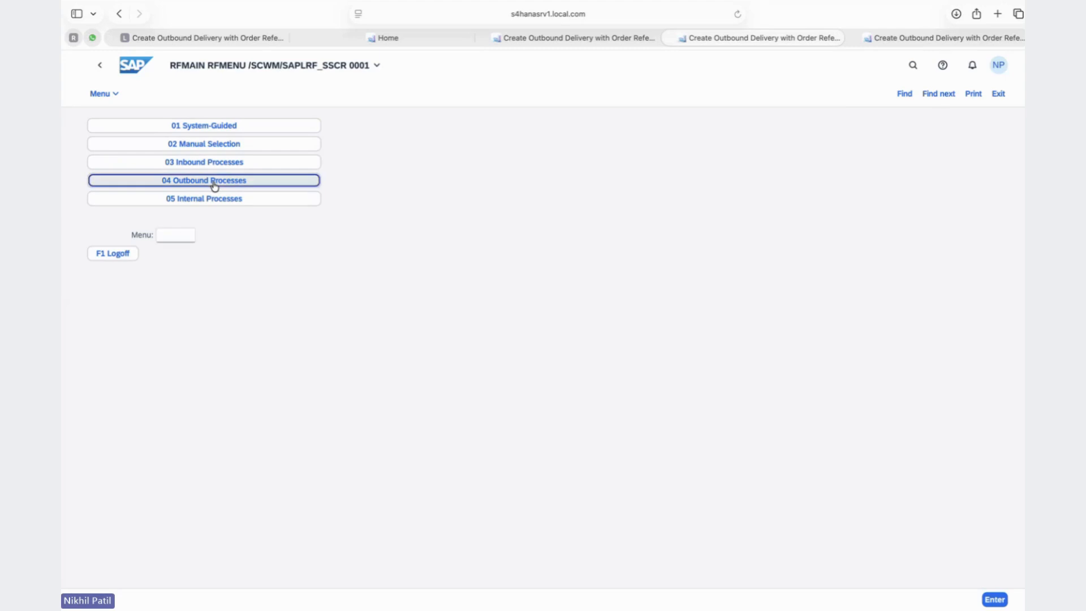
{"action": "left_click", "coordinate": [214, 189]}
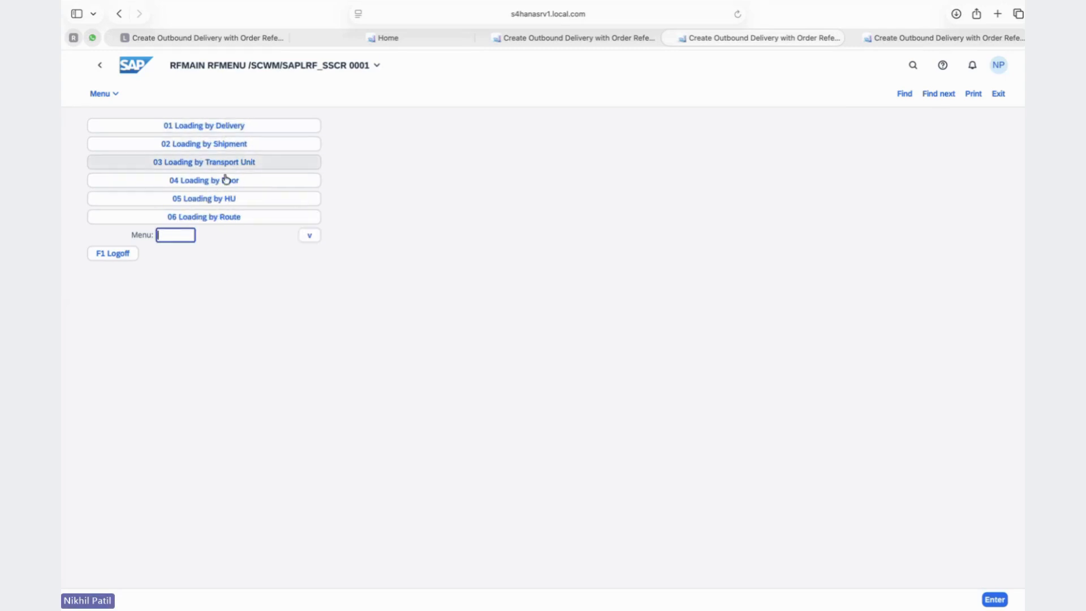
{"action": "left_click", "coordinate": [223, 205]}
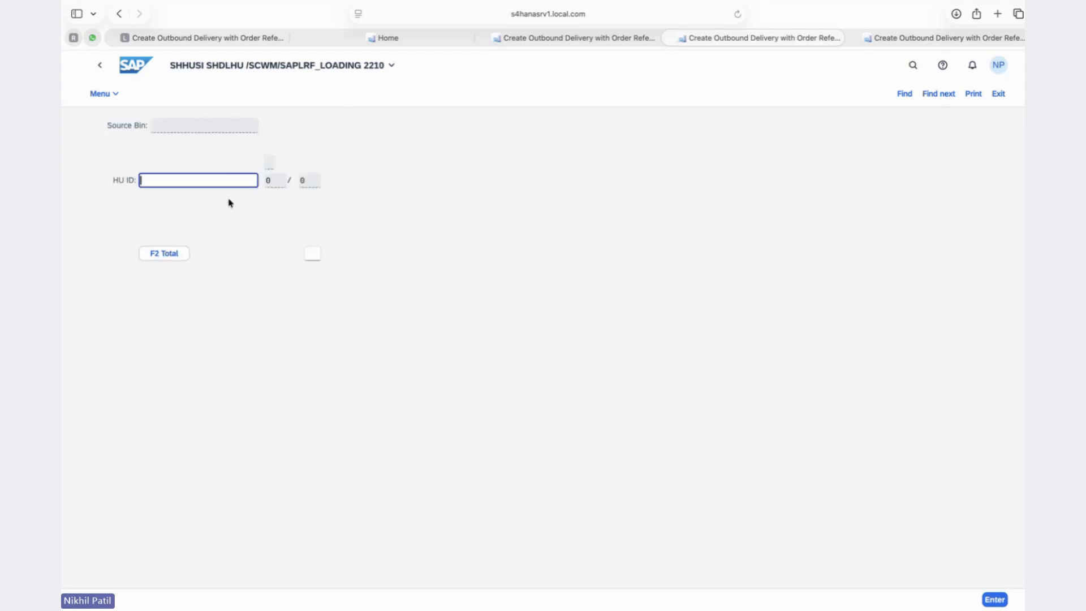
Copy the number of the handling unit in PACK-001 from the monitor and enter it as the HU ID for loading.
{"action": "left_click", "coordinate": [588, 39]}
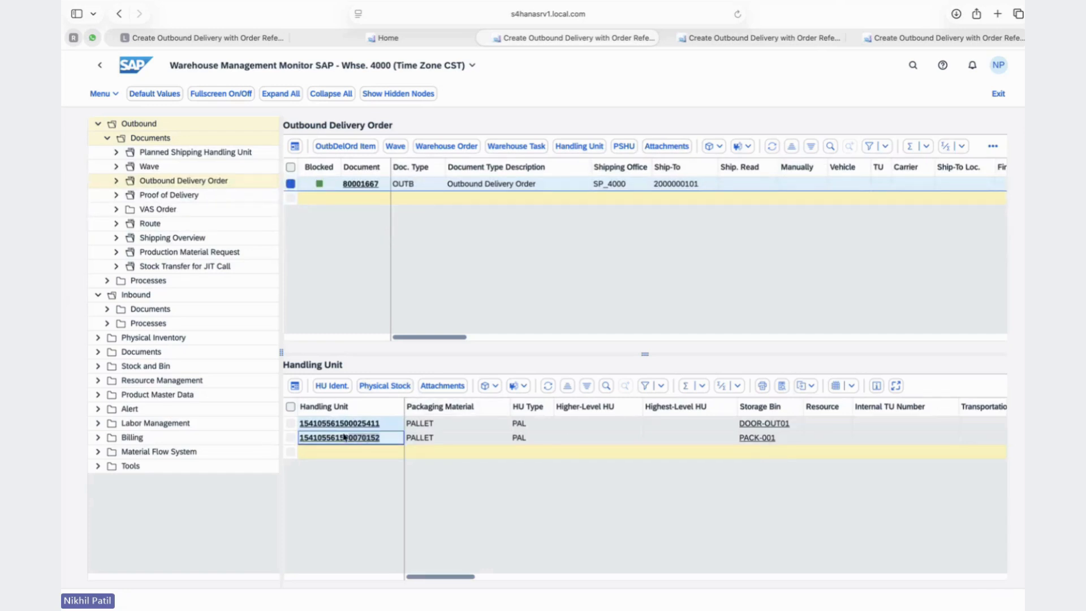
{"action": "left_click", "coordinate": [291, 437]}
{"action": "left_click", "coordinate": [300, 440]}
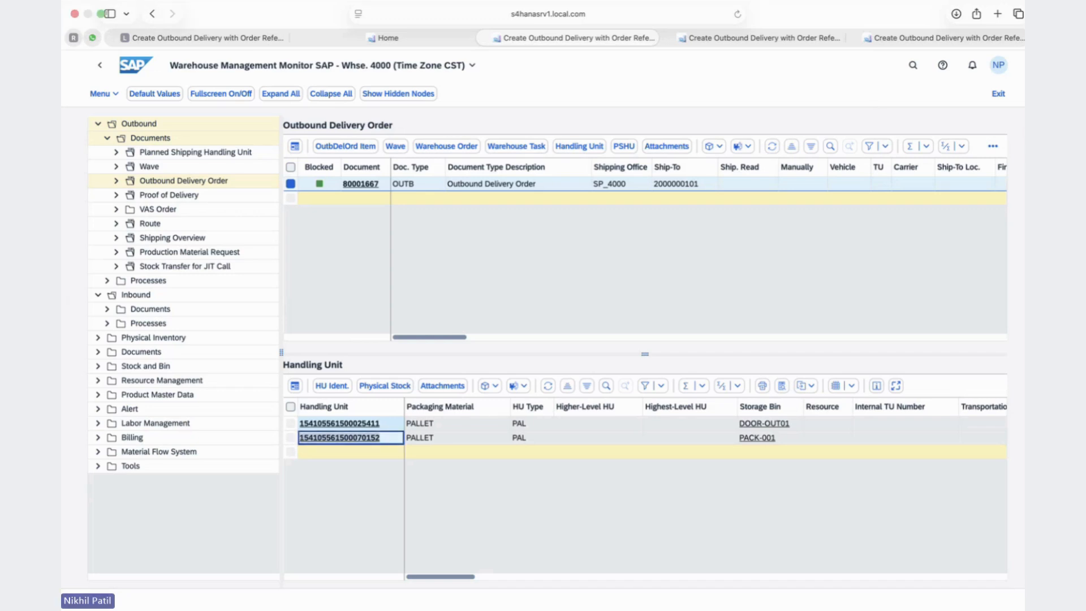
{"action": "left_click", "coordinate": [777, 38]}
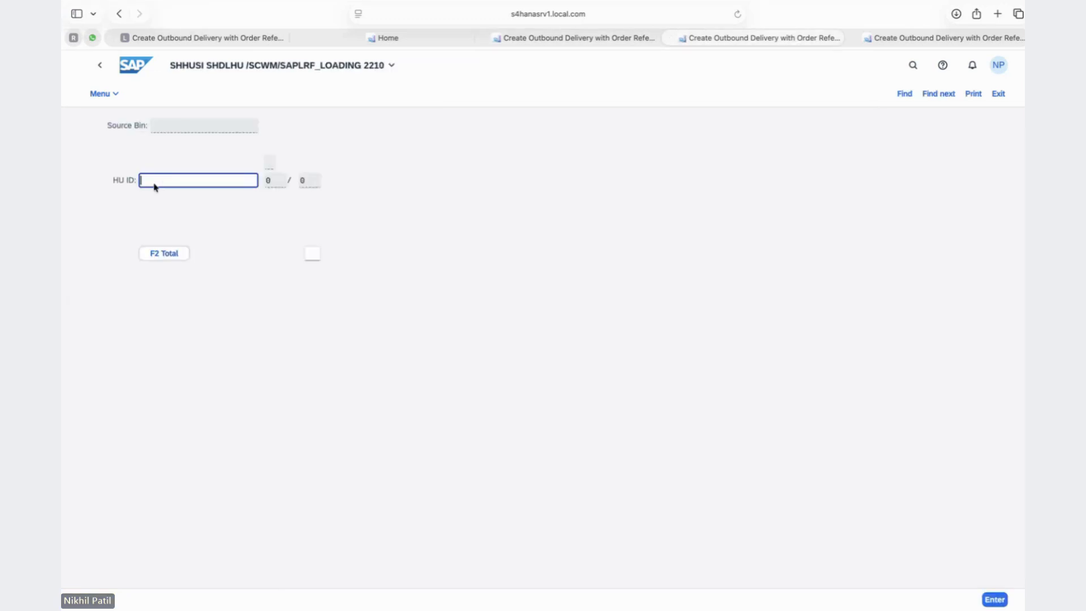
{"action": "key", "text": "super+v"}
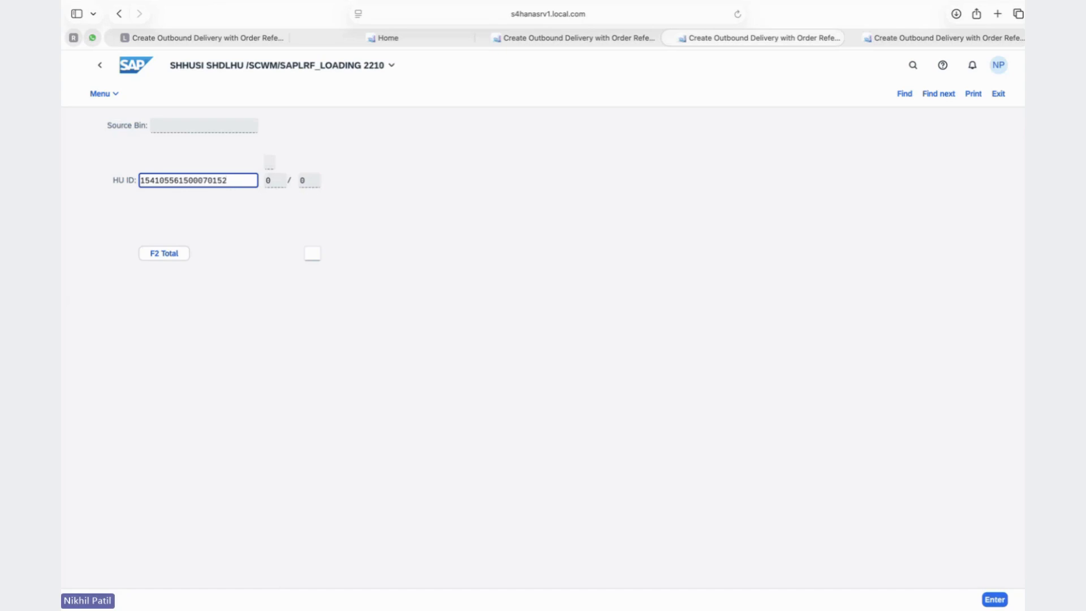
{"action": "key", "text": "Return"}
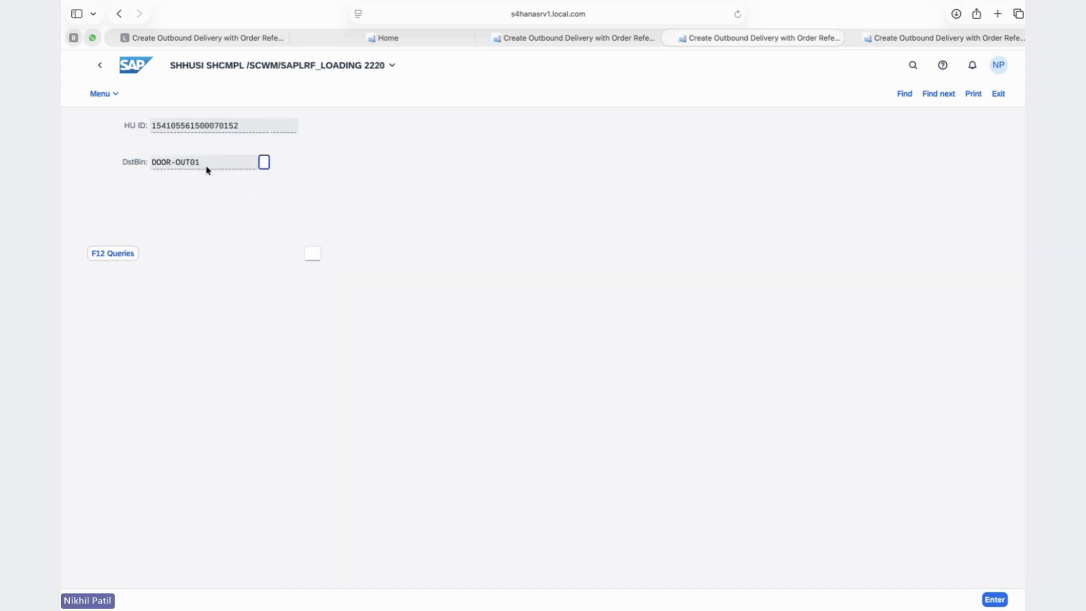
Confirm destination bin DOOR-OUT01 with the value 1 to load the handling unit.
{"action": "left_click_drag", "start_coordinate": [206, 166], "coordinate": [152, 162]}
{"action": "left_click", "coordinate": [264, 163]}
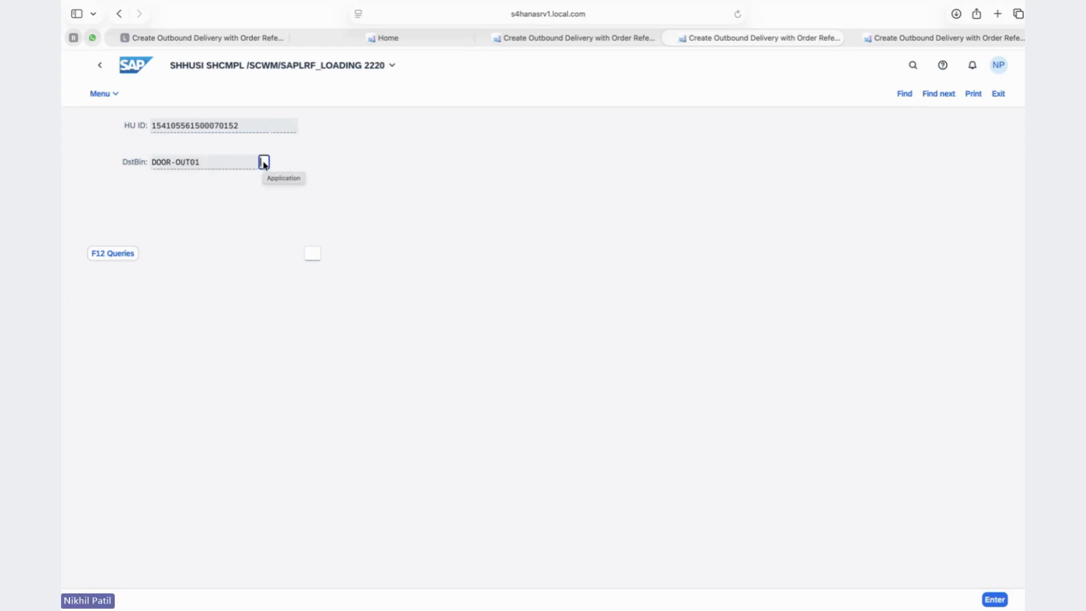
{"action": "type", "text": "1"}
{"action": "key", "text": "Return"}
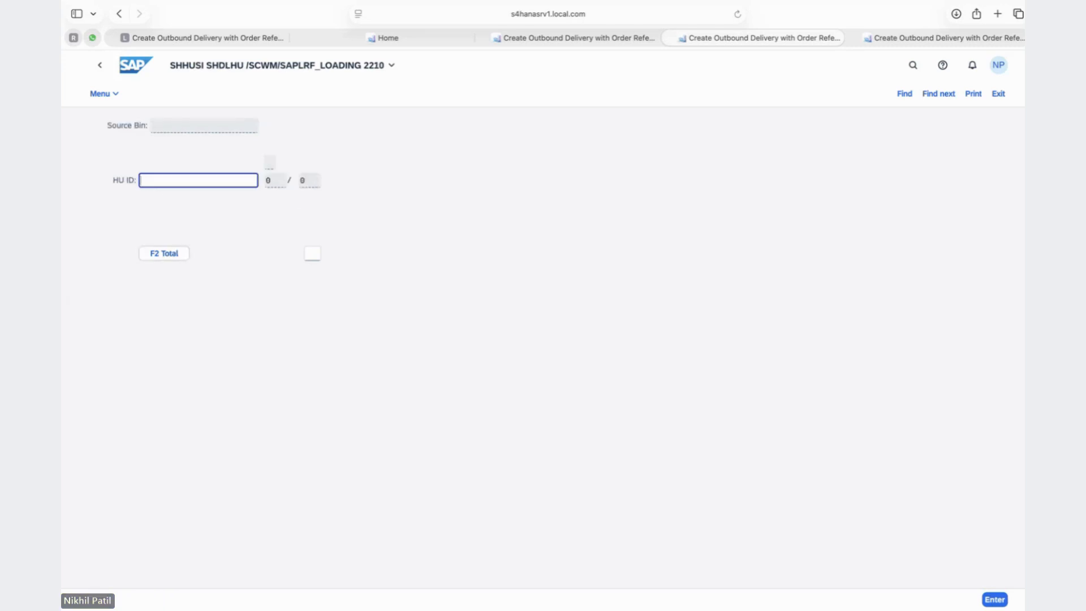
Try to load the handling unit in DOOR-OUT01, copying its number from the monitor into the RF loading HU ID.
{"action": "left_click", "coordinate": [588, 40]}
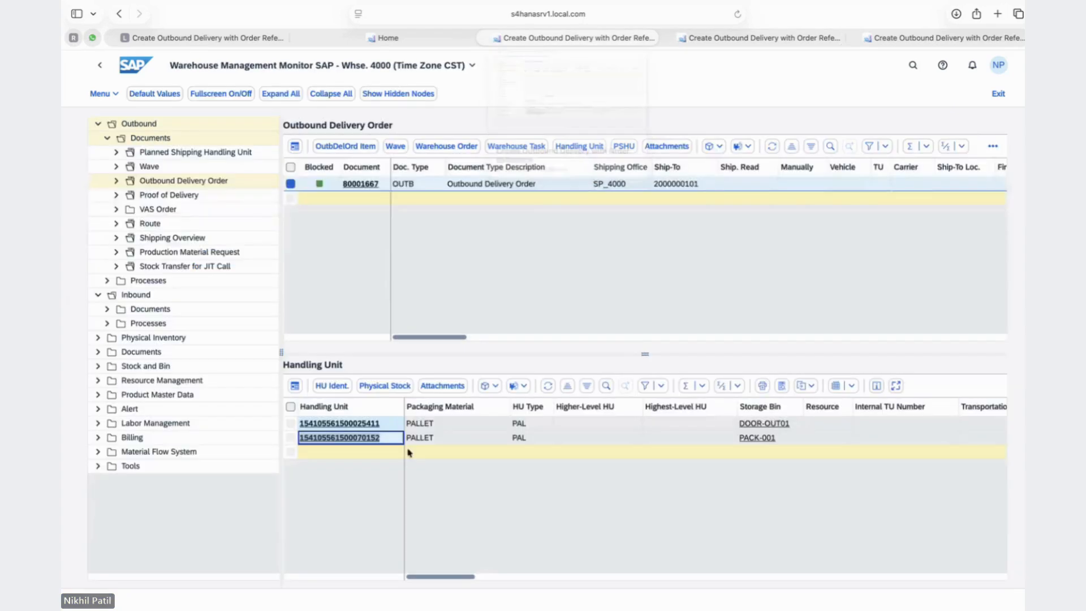
{"action": "left_click", "coordinate": [385, 424]}
{"action": "left_click_drag", "start_coordinate": [331, 426], "coordinate": [299, 426]}
{"action": "key", "text": "super+c"}
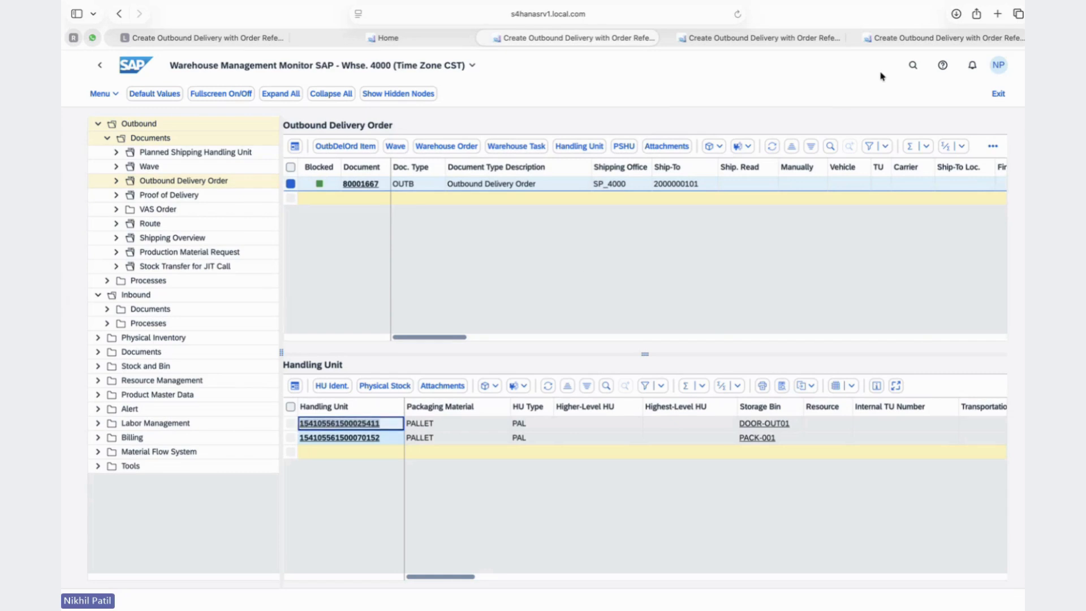
{"action": "left_click", "coordinate": [889, 39]}
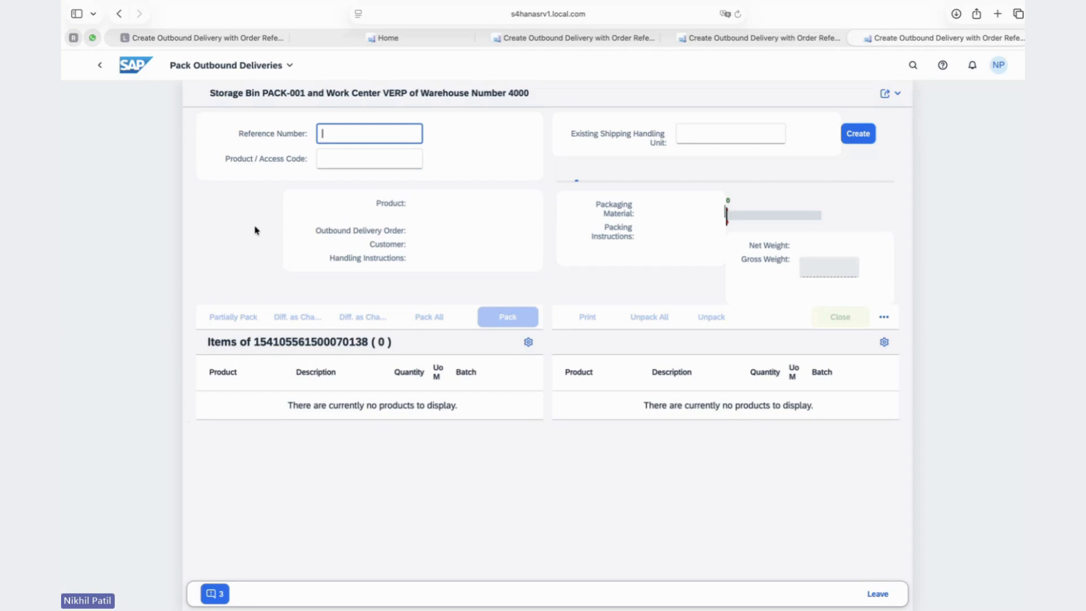
{"action": "key", "text": "ctrl+shift+Tab"}
{"action": "key", "text": "super+v"}
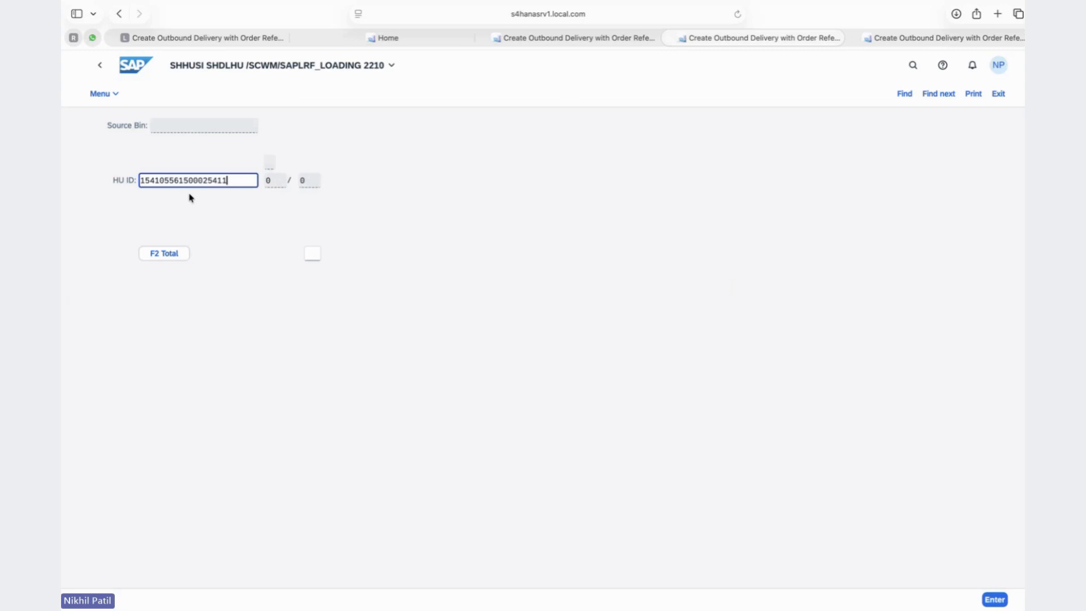
{"action": "key", "text": "Return"}
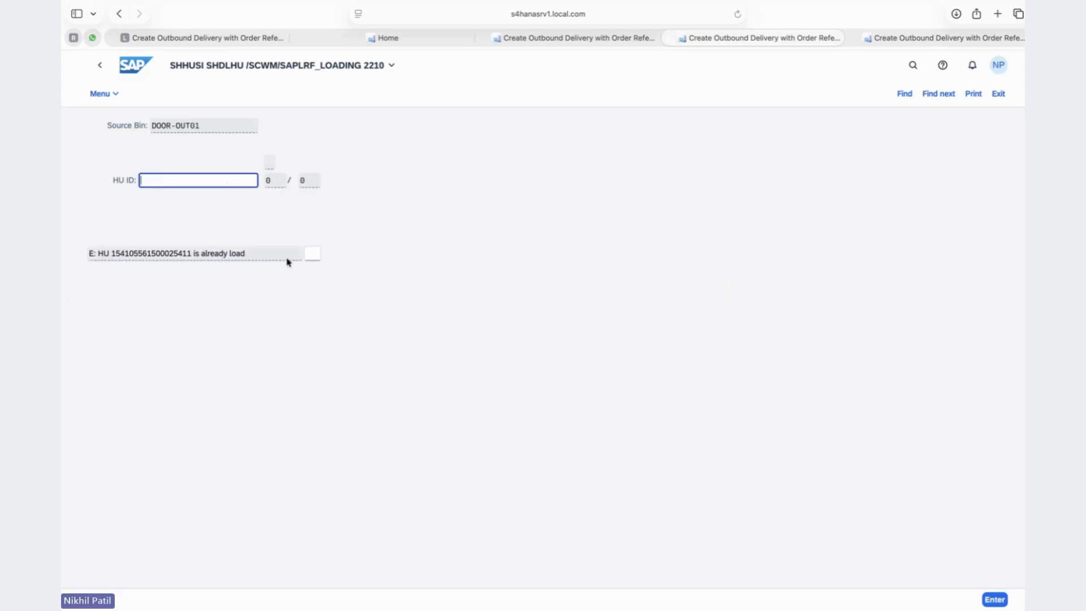
Refresh the outbound delivery order in the monitor and check its picking, packing, loading and goods issue statuses and the available order actions.
{"action": "left_click", "coordinate": [582, 43]}
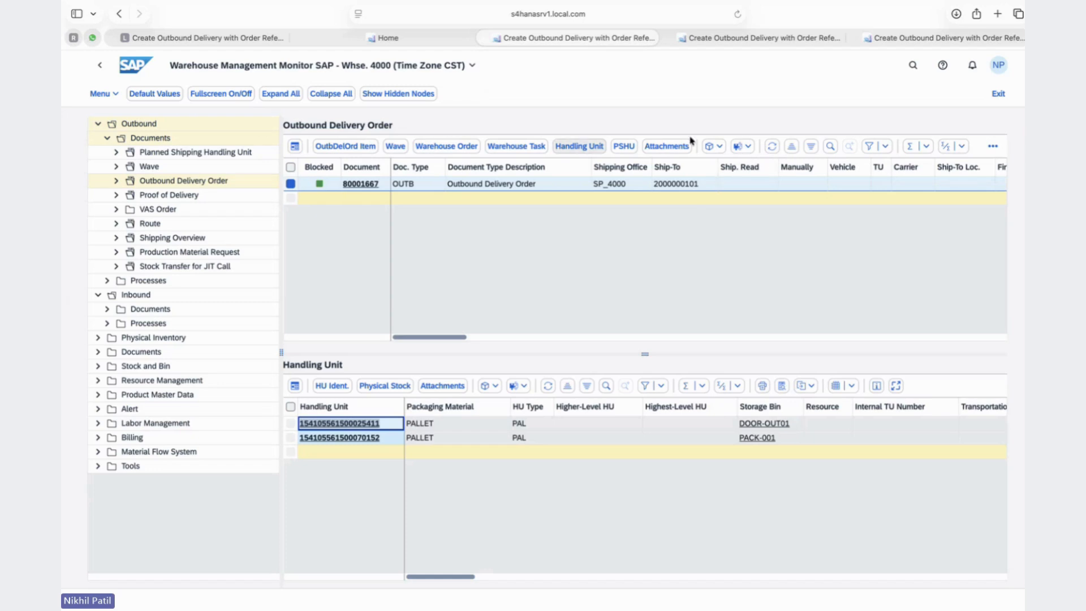
{"action": "left_click", "coordinate": [772, 147]}
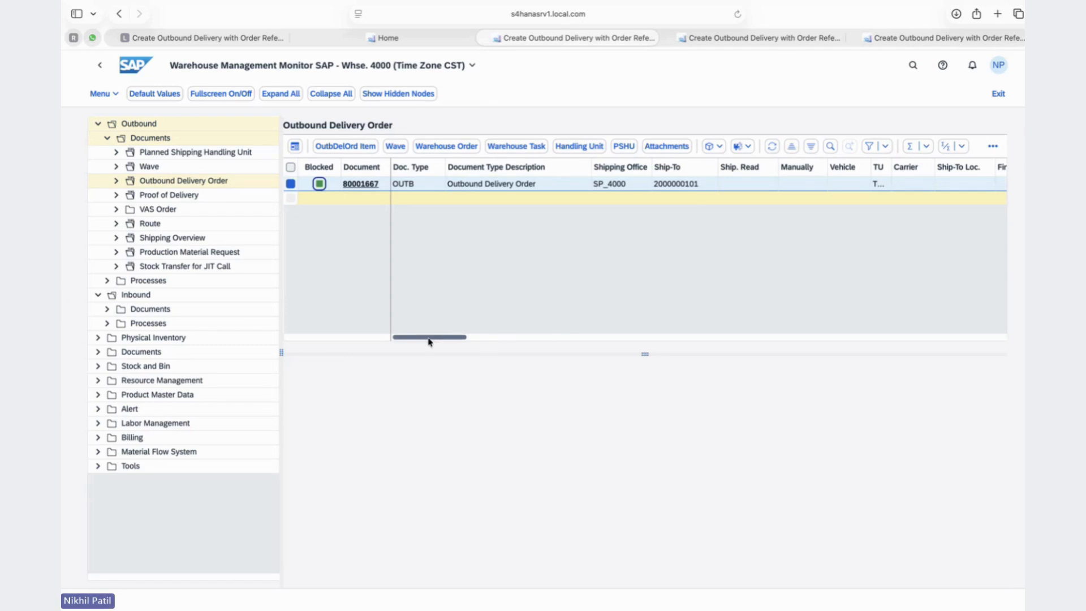
{"action": "left_click_drag", "start_coordinate": [428, 341], "coordinate": [603, 348]}
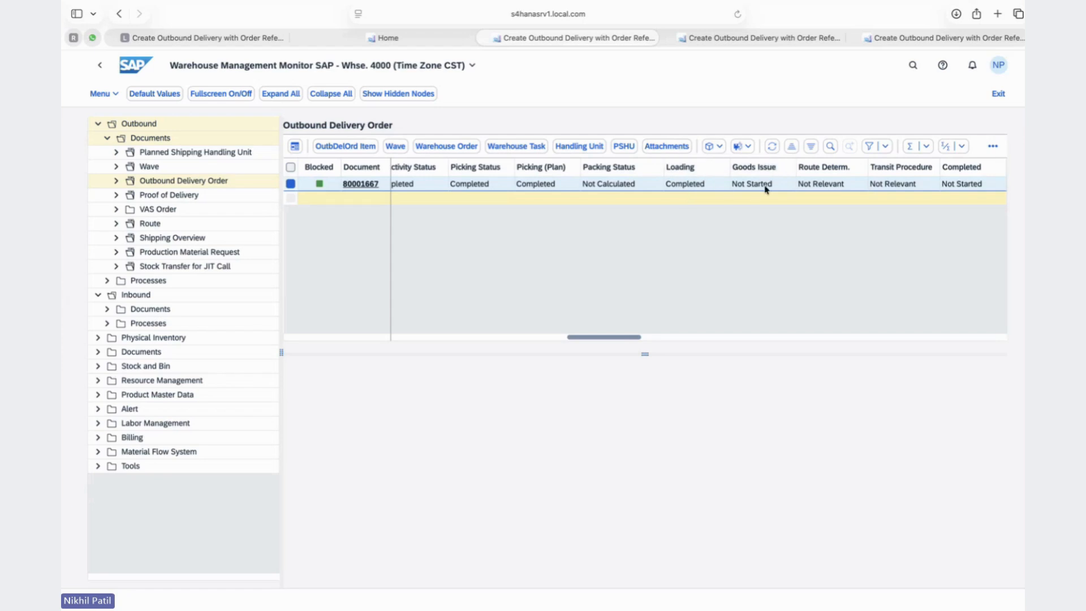
{"action": "left_click_drag", "start_coordinate": [617, 338], "coordinate": [625, 337]}
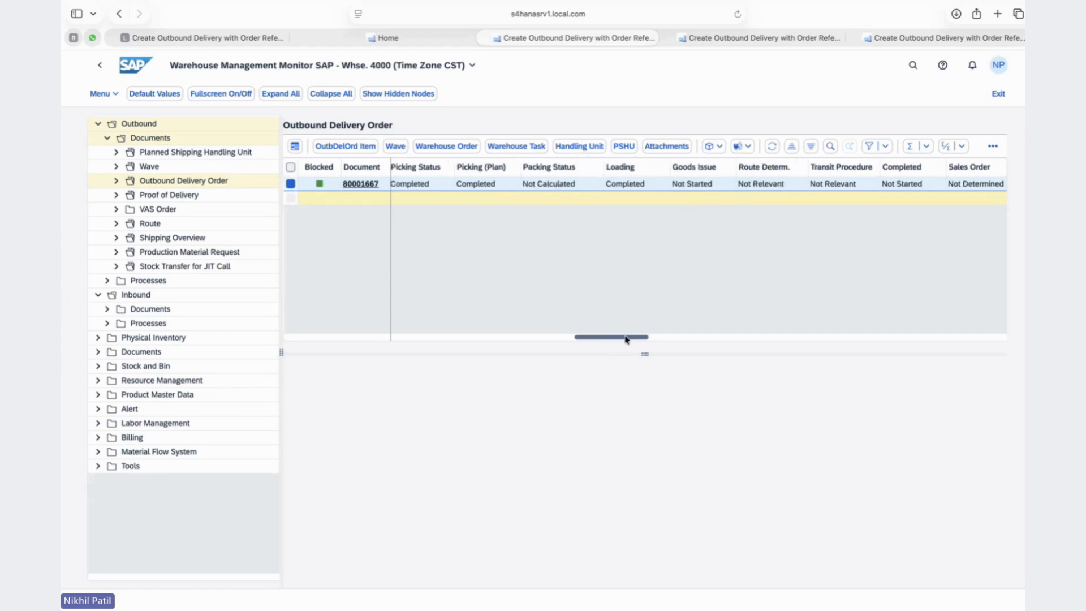
{"action": "left_click", "coordinate": [720, 148]}
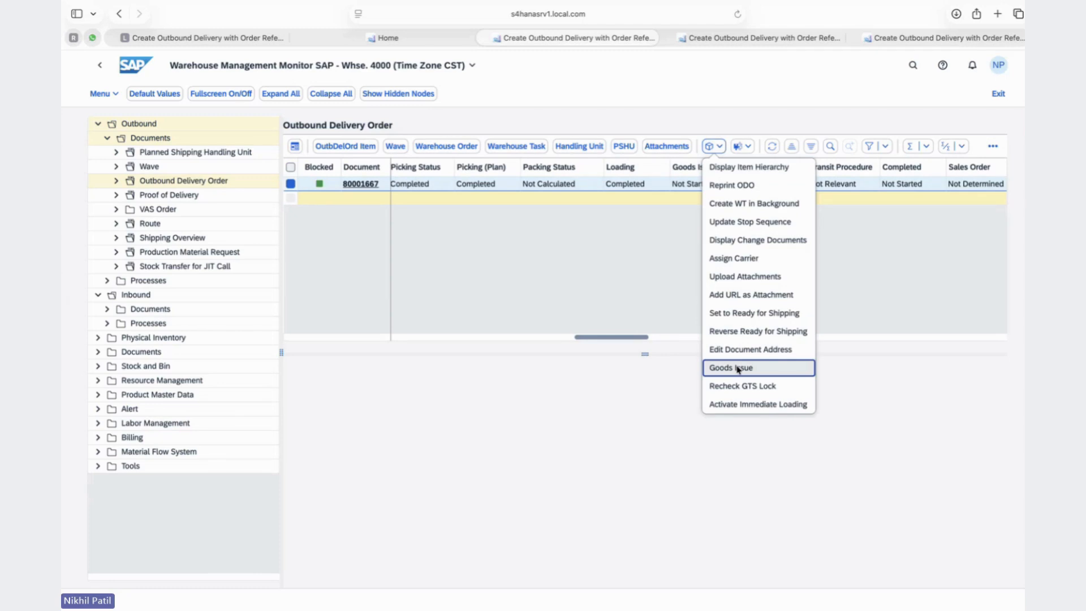
{"action": "left_click", "coordinate": [655, 301]}
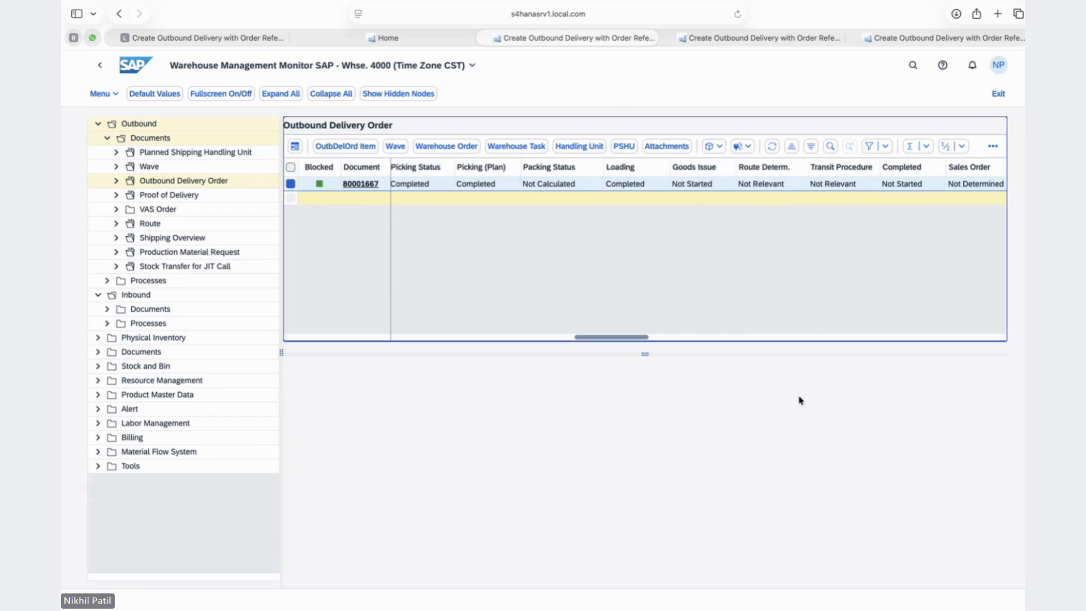